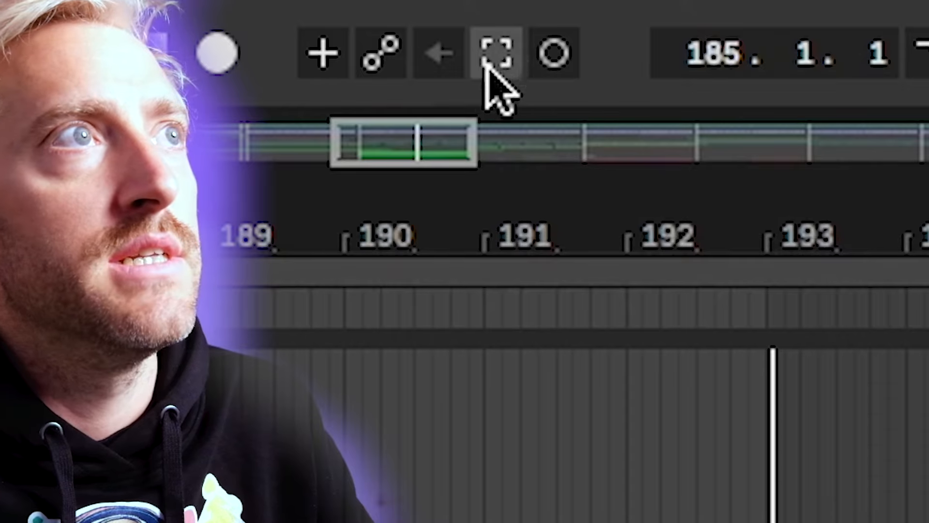
Capture the played MIDI, split the PLAY GRIDS clip at bar 193, and check its separate sections.
left_click(492, 49)
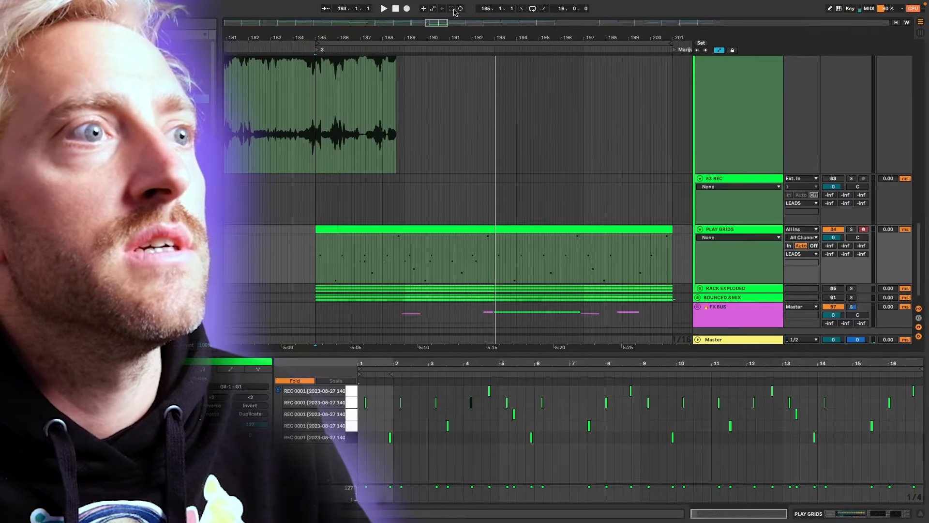
key("ctrl+e")
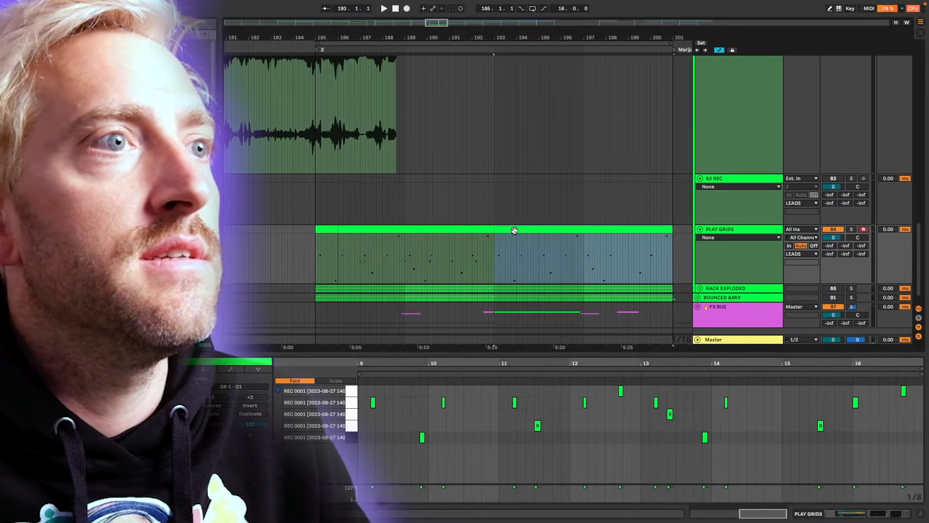
left_click(459, 229)
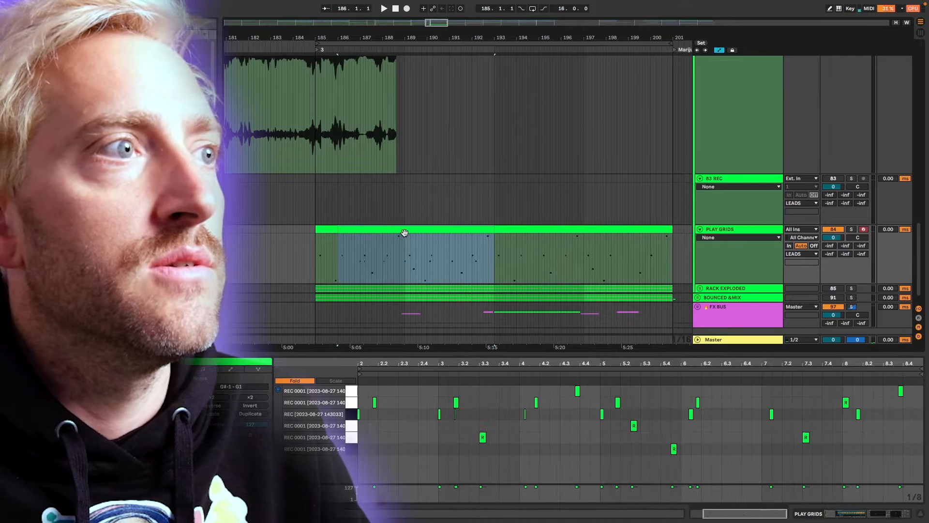
left_click(333, 231)
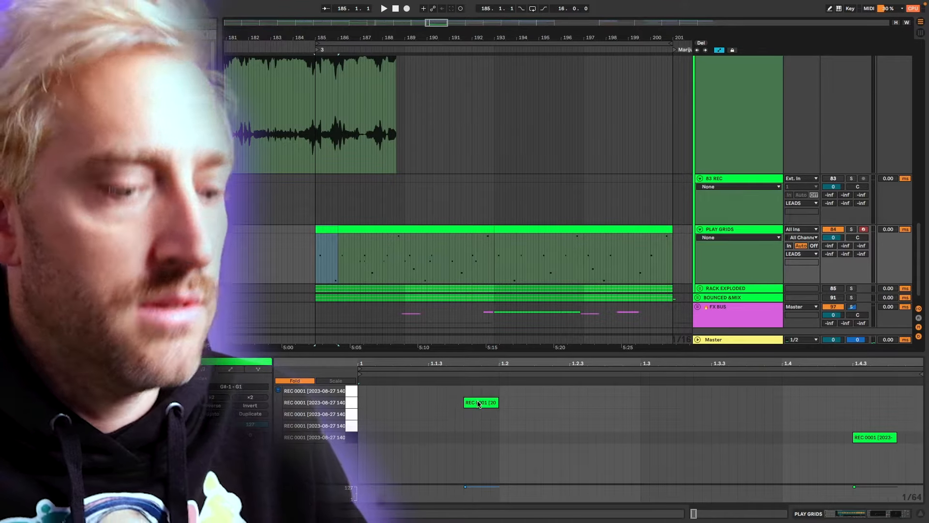
Select all notes in the PLAY GRIDS section from bar 186 to 193 and play it back.
left_click(393, 229)
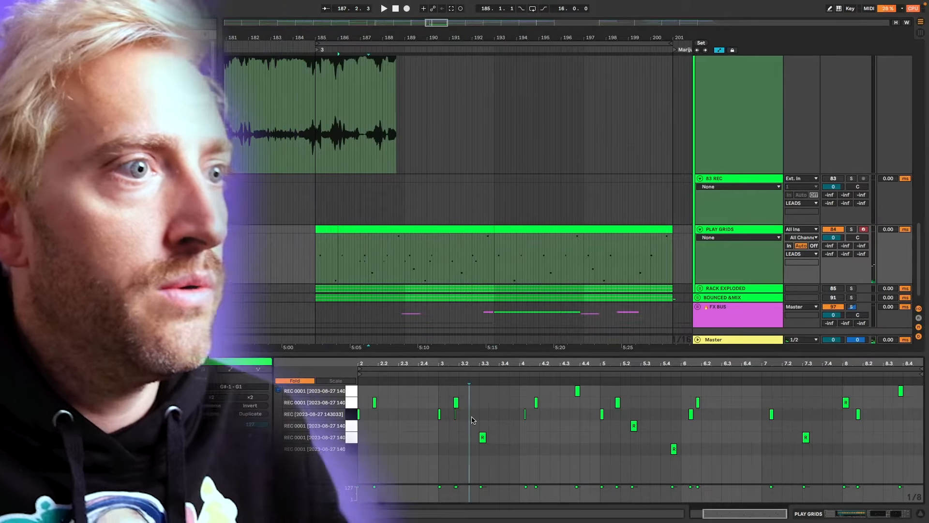
left_click(472, 419)
key("ctrl+a")
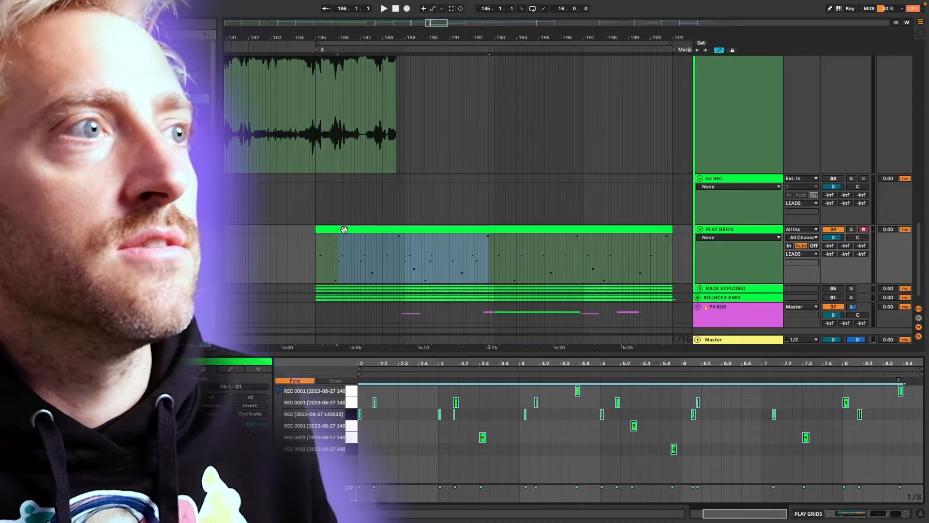
key("space")
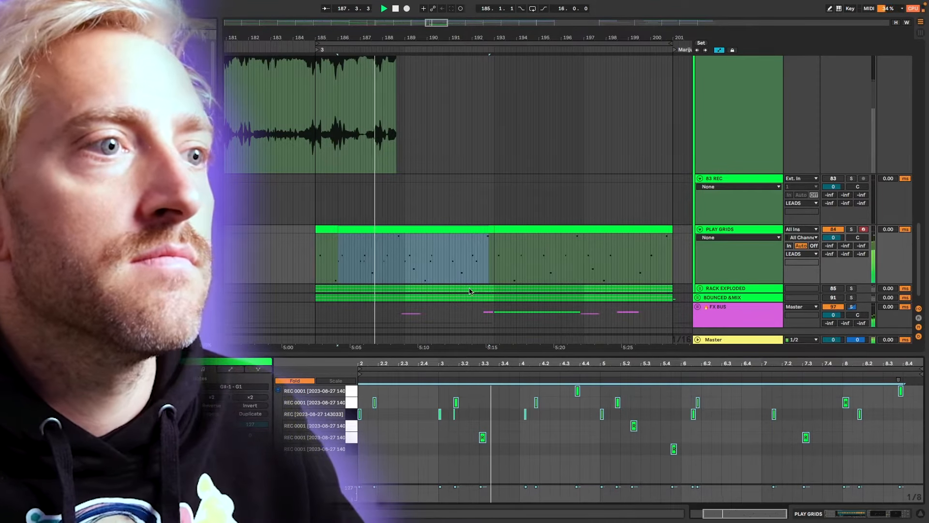
left_click(509, 419)
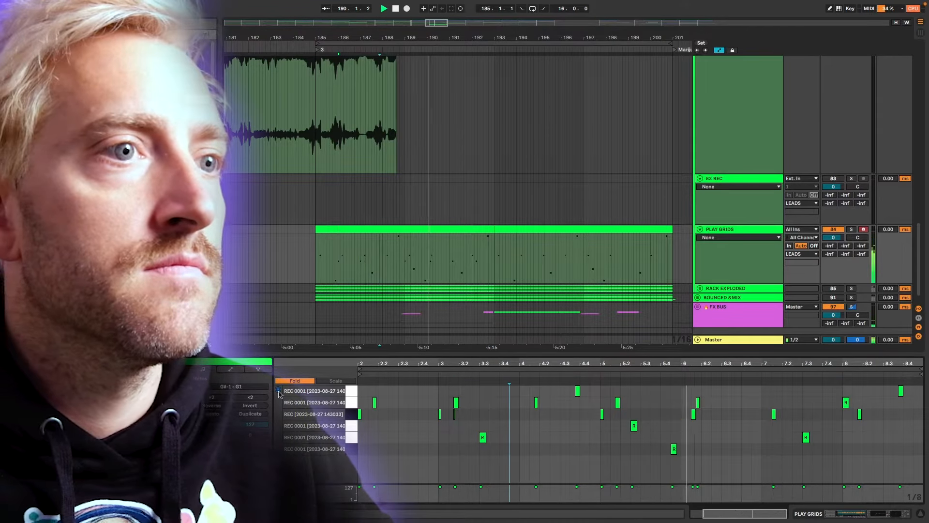
left_click_drag(672, 419, 786, 414)
key("Delete")
key("Delete")
left_click_drag(841, 420, 873, 416)
key("Delete")
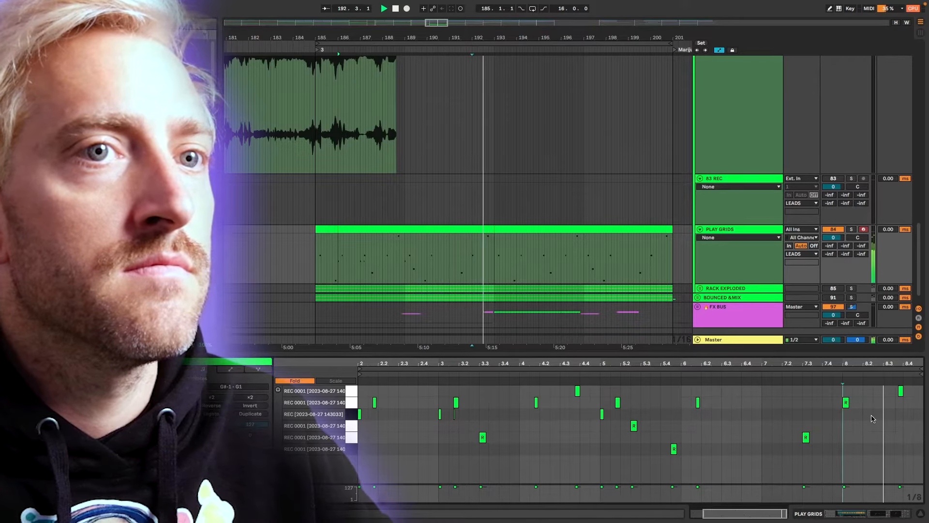
key("space")
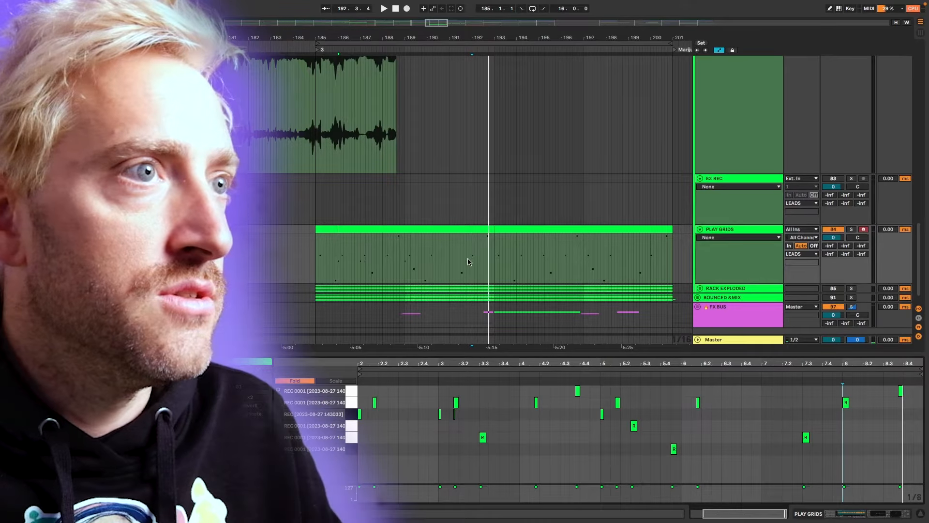
Split the PLAY GRIDS clip at 186.1.2 to isolate the first note of bar 186, and select that slice.
scroll(468, 260, "up", 3)
left_click(396, 227)
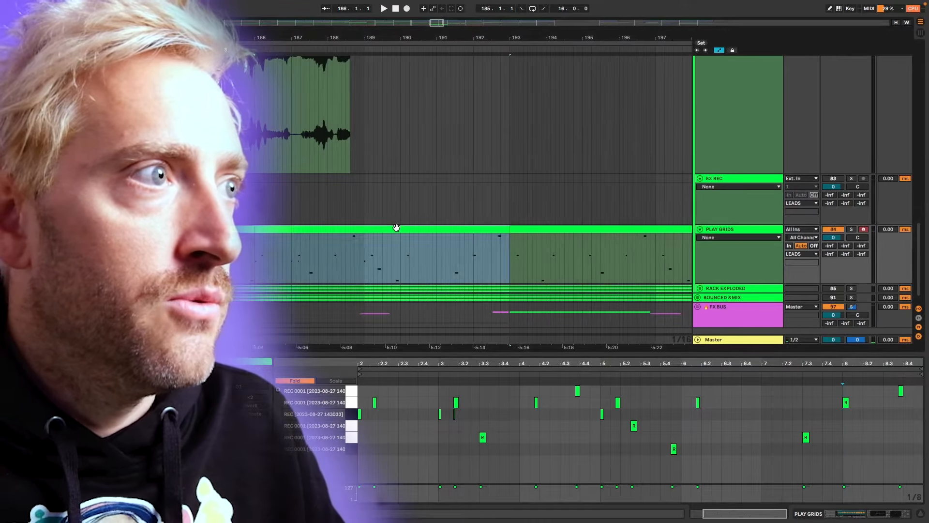
scroll(278, 264, "up", 5)
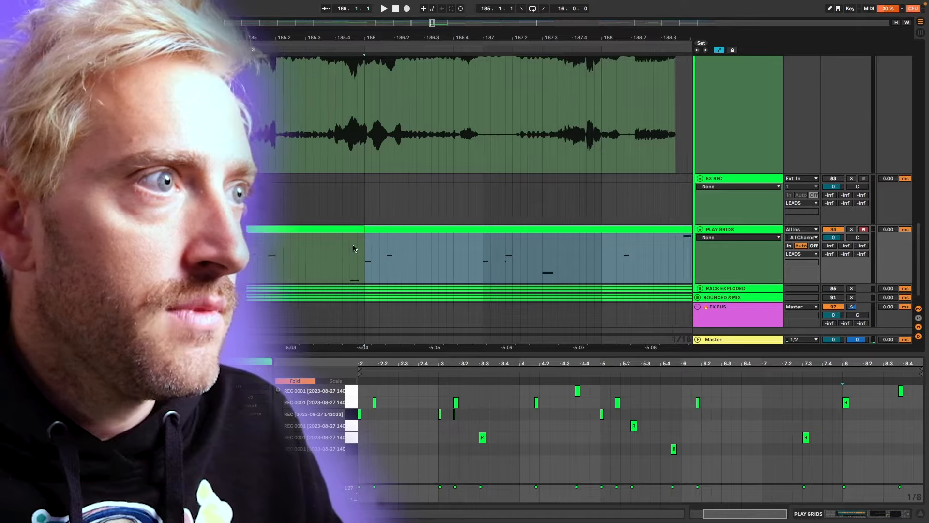
left_click(470, 247)
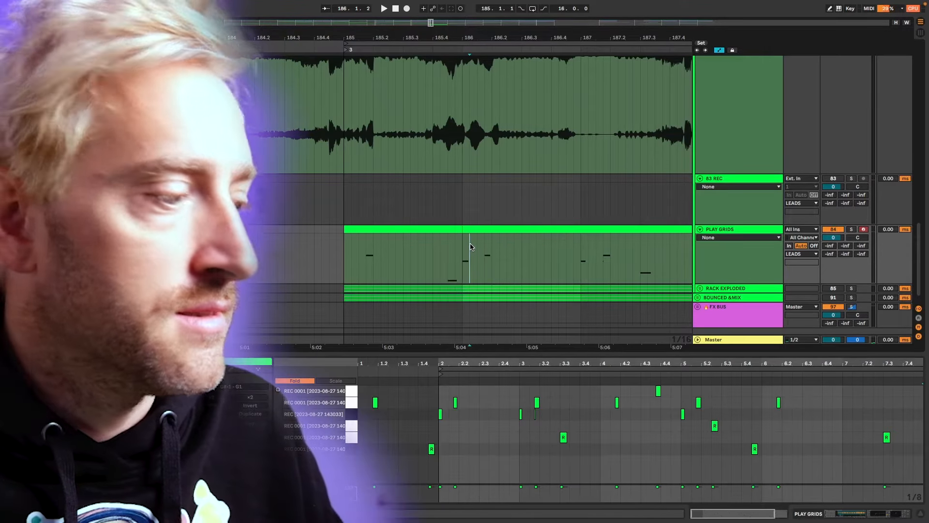
key("super+e")
left_click(466, 228)
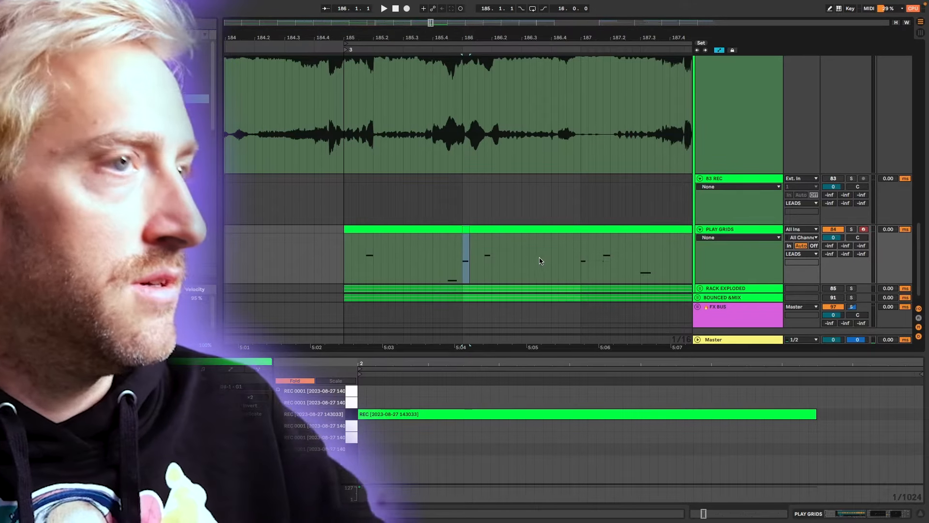
key("super+z")
left_click(514, 228)
key("super+z")
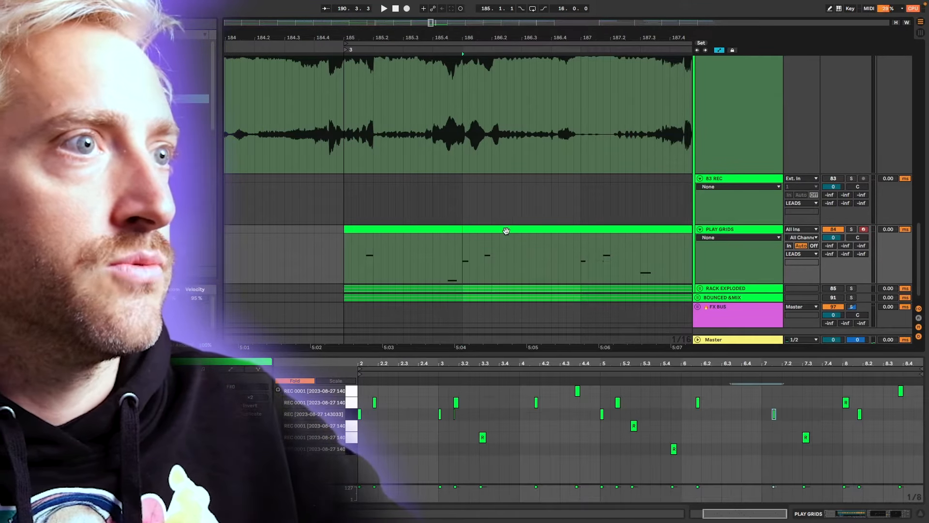
key("super+z")
key("super+z")
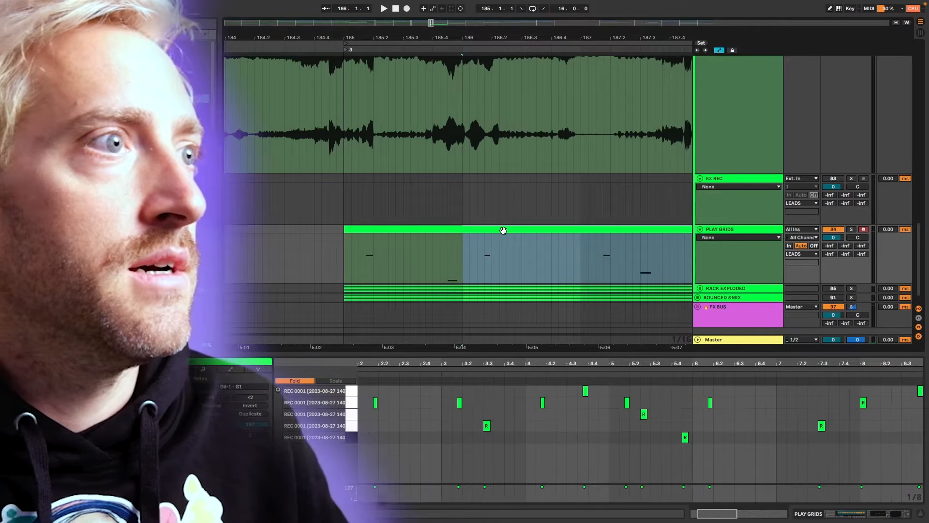
key("super+z")
key("super+z")
key("super+z")
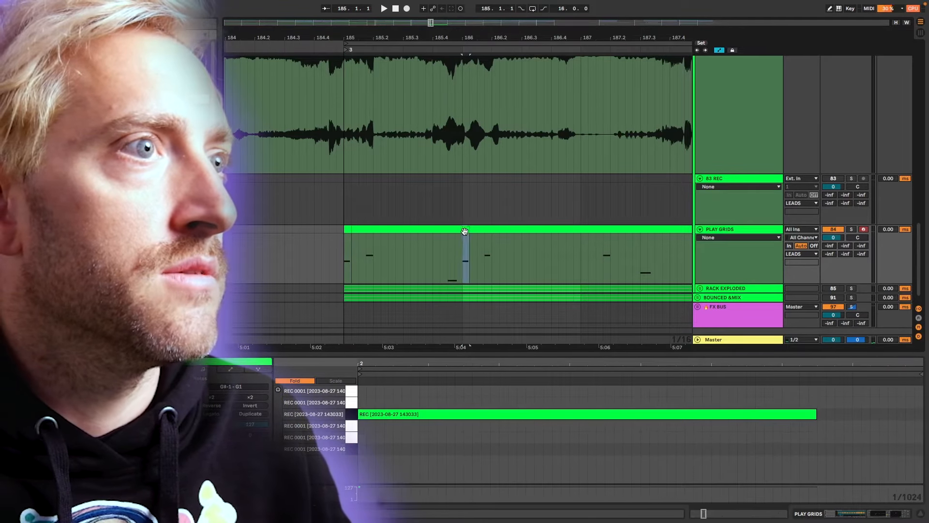
Copy the one-note slice on PLAY GRIDS to the start of bars 187, 188 and 189.
scroll(564, 257, "down", 5)
scroll(565, 257, "right", 5)
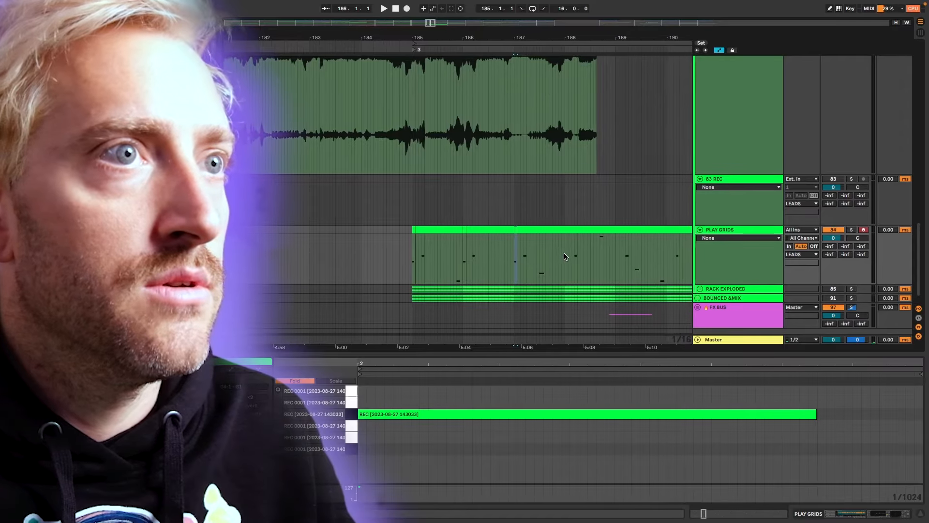
scroll(566, 257, "left", 1)
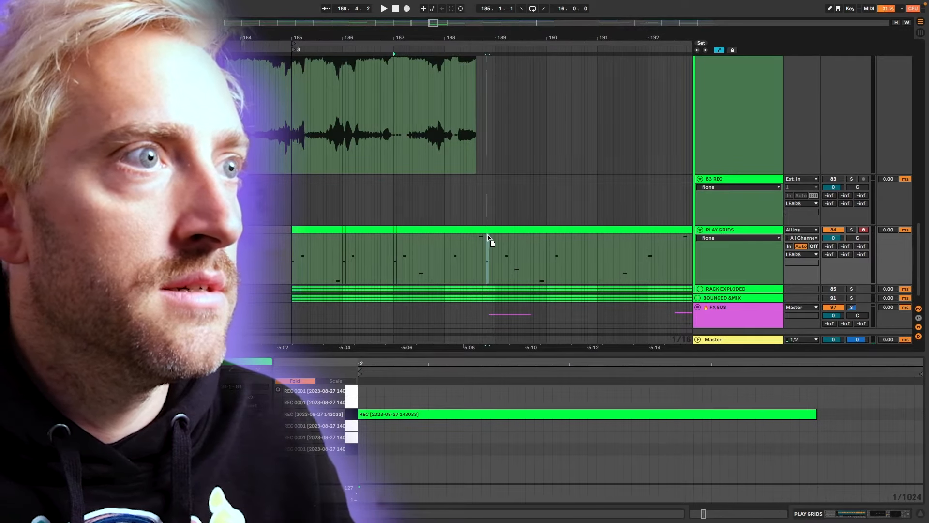
left_click(449, 234)
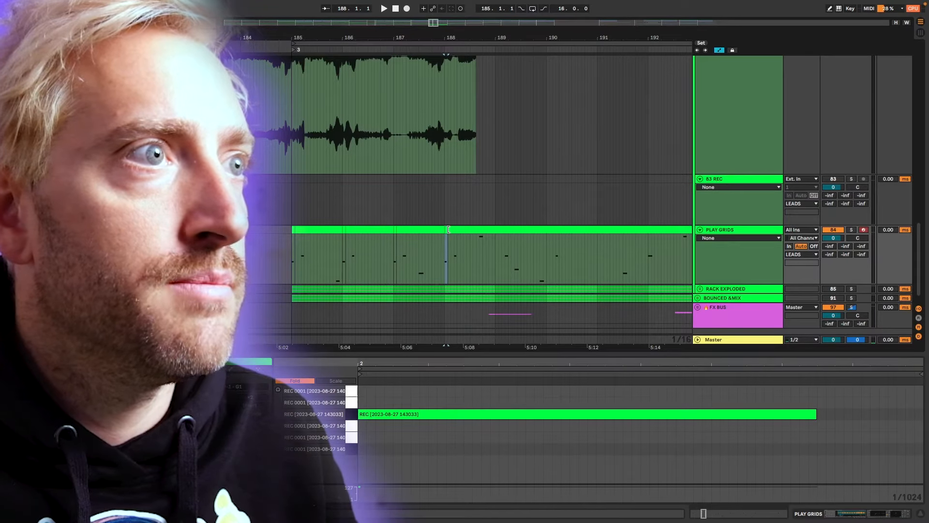
scroll(449, 239, "up", 3)
left_click(537, 245)
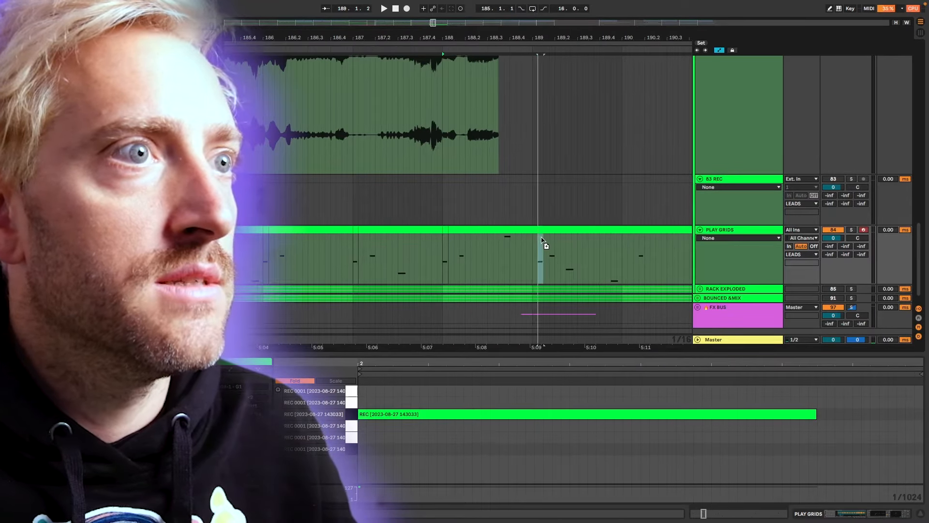
scroll(546, 255, "down", 1)
scroll(552, 245, "down", 5)
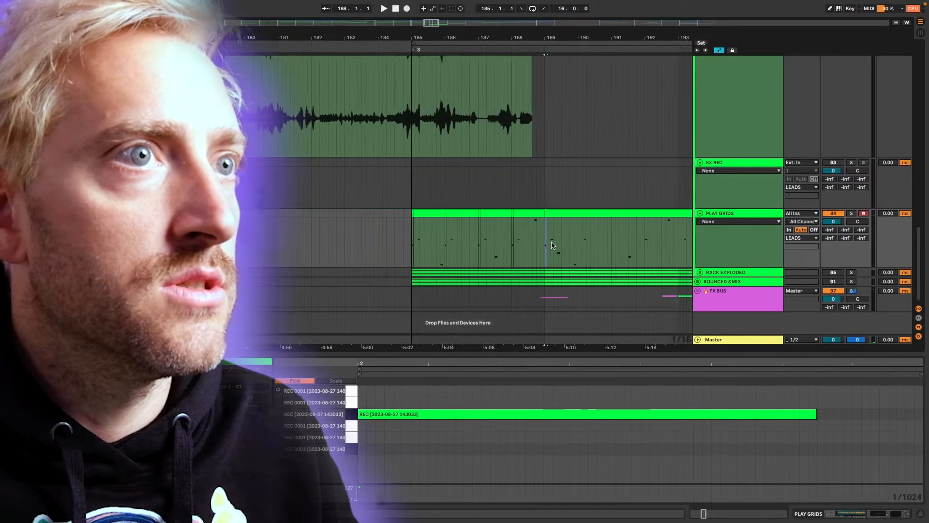
scroll(512, 243, "up", 2)
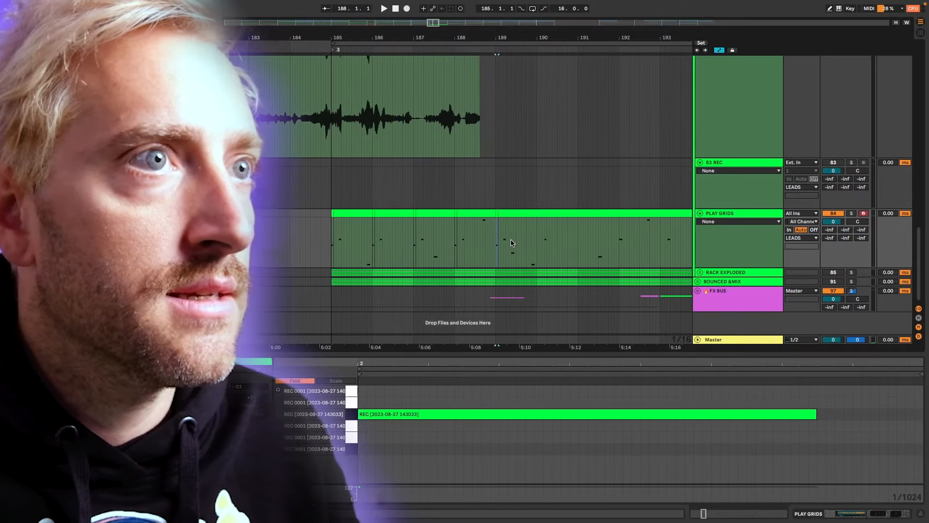
Select the PLAY GRIDS clips from bar 185 to 189 and duplicate them three times to fill up to bar 201.
left_click(500, 229)
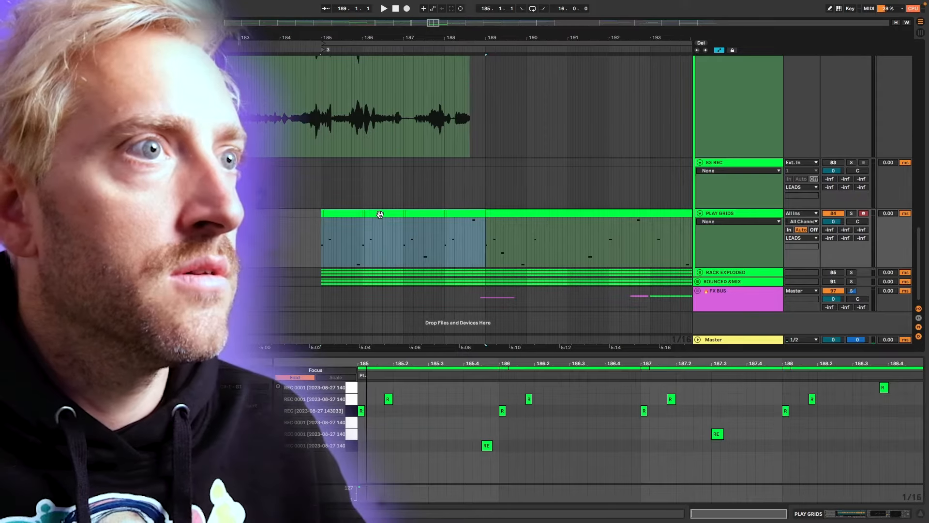
key("super+d")
key("super+d")
key("super+d")
scroll(381, 213, "down", 5)
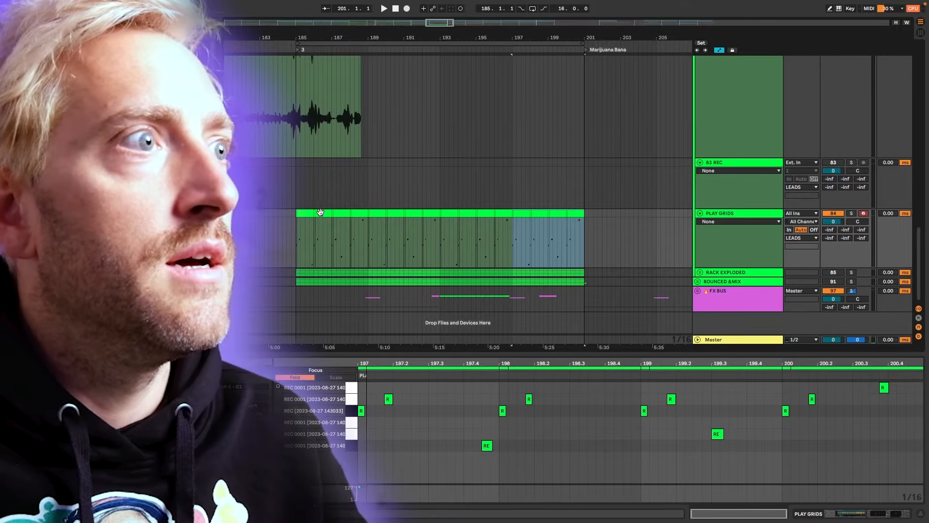
Consolidate all PLAY GRIDS clips from bar 185 to 201 into one clip.
left_click(299, 213)
left_click(296, 213)
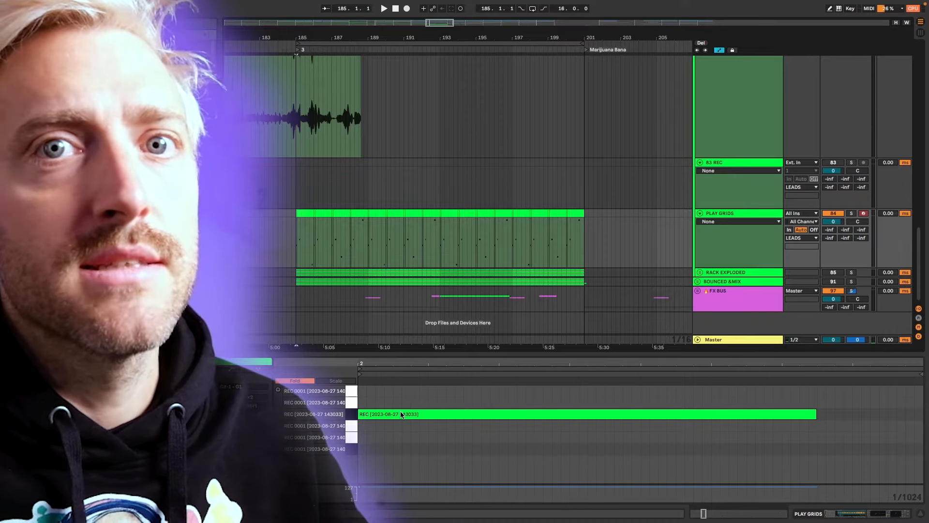
scroll(400, 414, "left", 1)
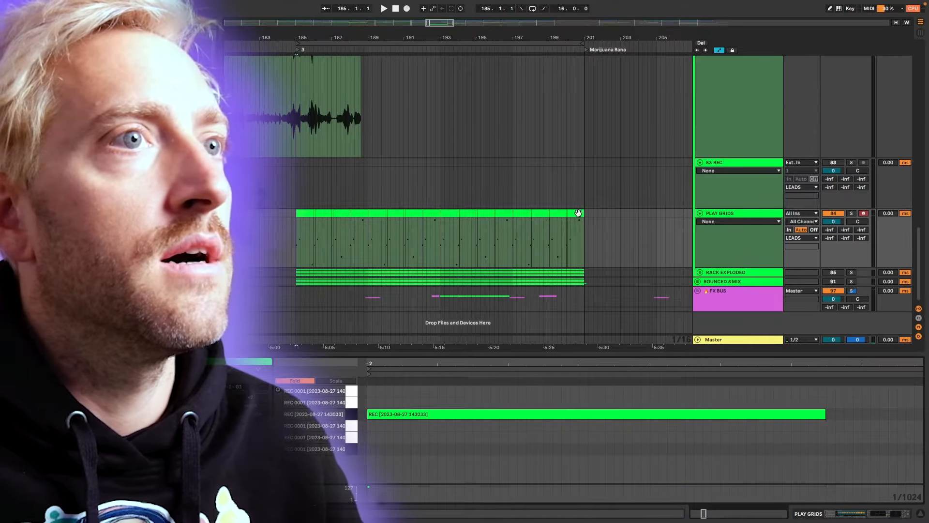
left_click(579, 213)
key("super+j")
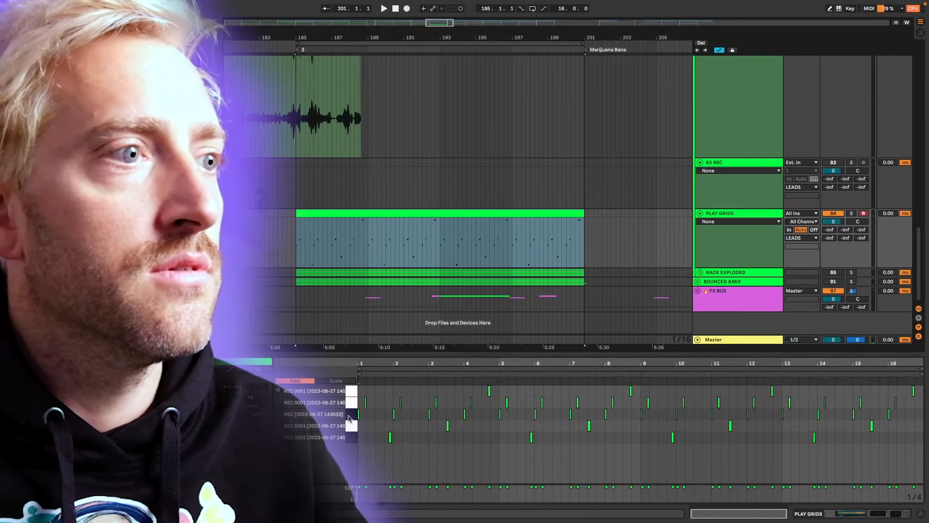
left_click(350, 419)
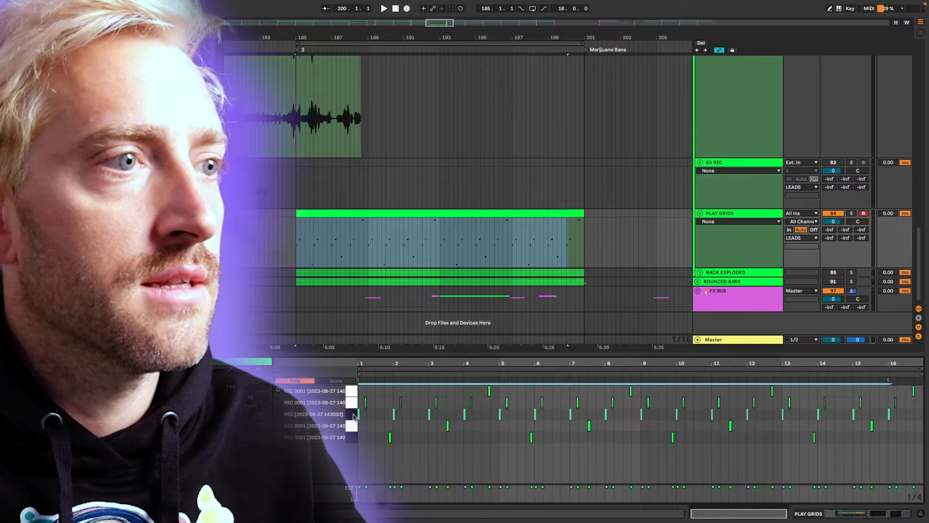
key("space")
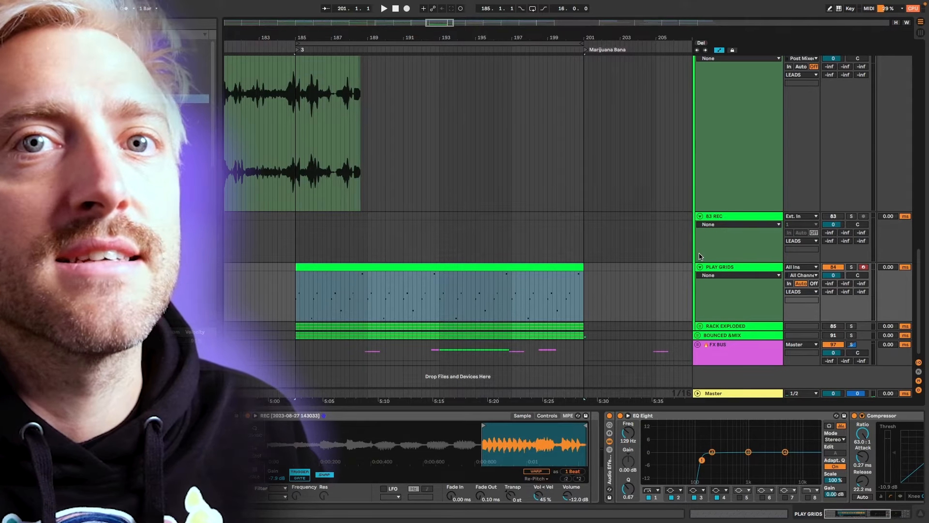
Duplicate the PLAY GRIDS track and show the chain list of the copy's Drum Rack.
left_click(749, 267)
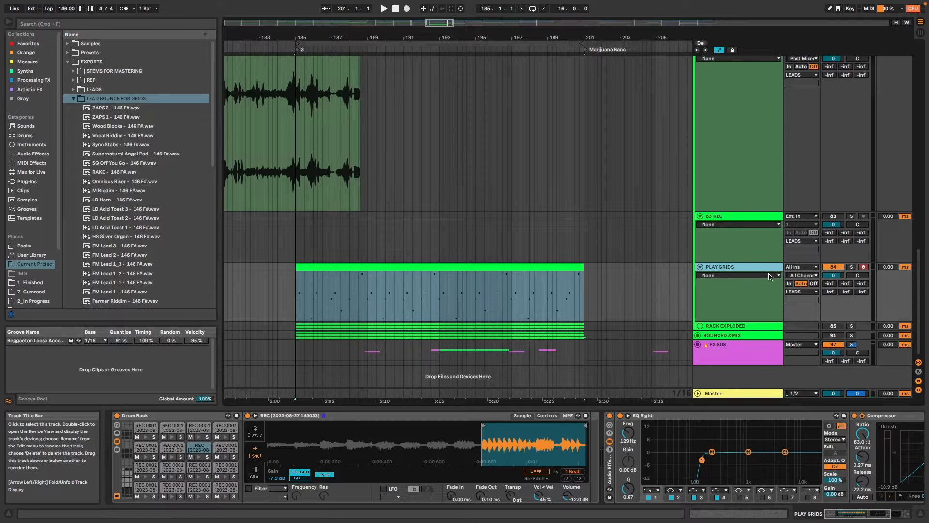
key("super+d")
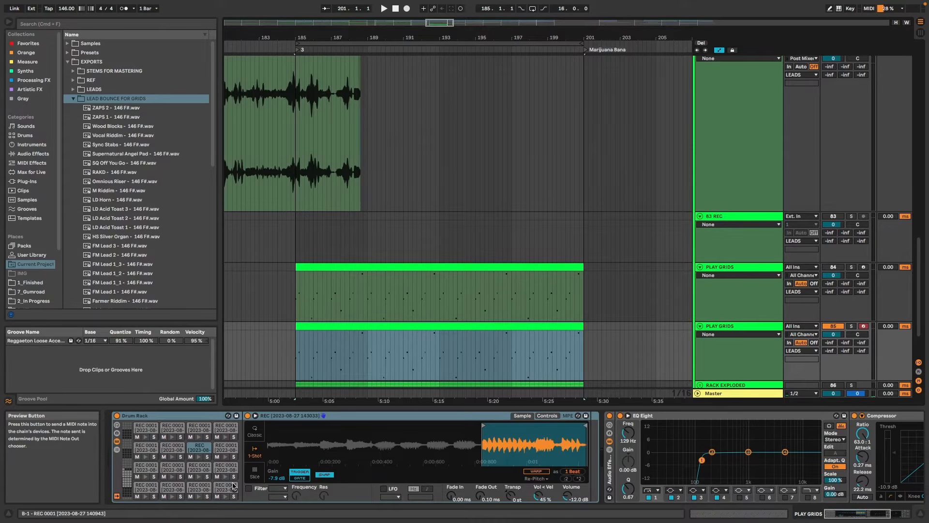
left_click(116, 450)
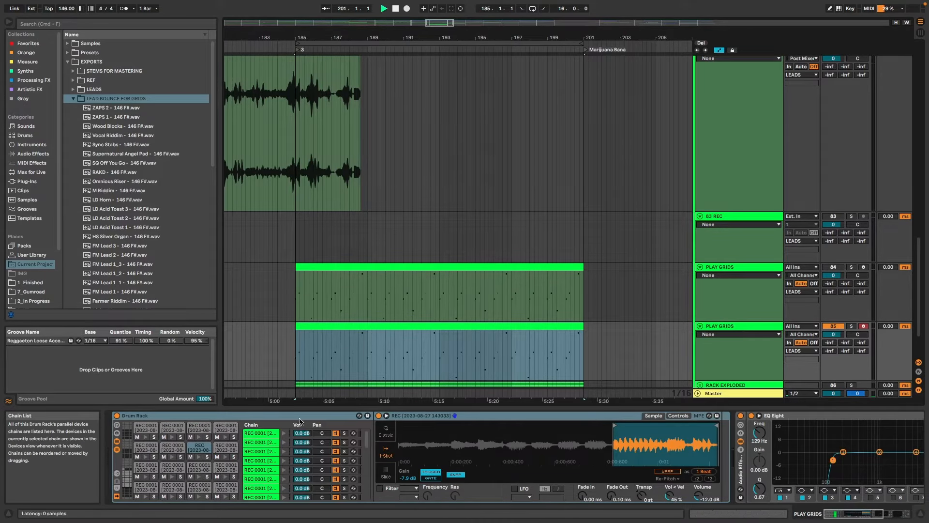
Extract the first REC 0001 chain of the duplicated PLAY GRIDS Drum Rack to its own track.
key("space")
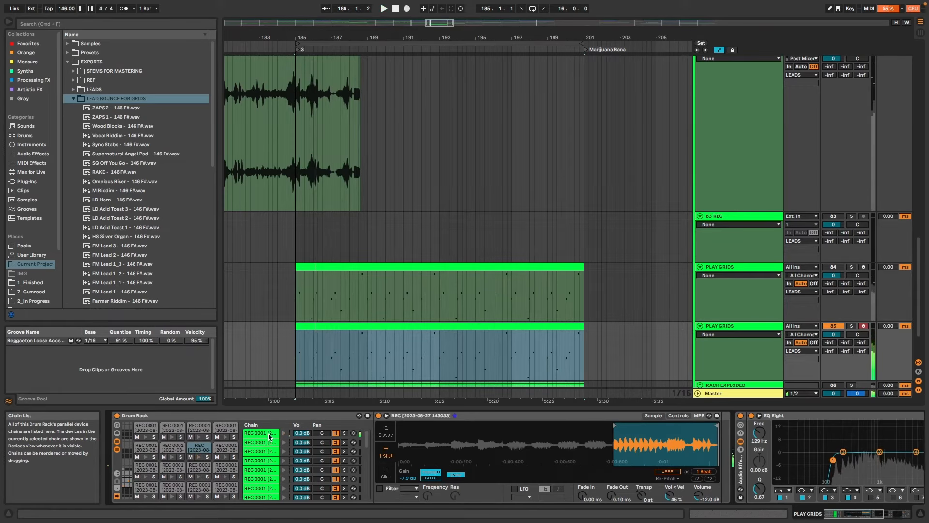
left_click(269, 434)
right_click(268, 432)
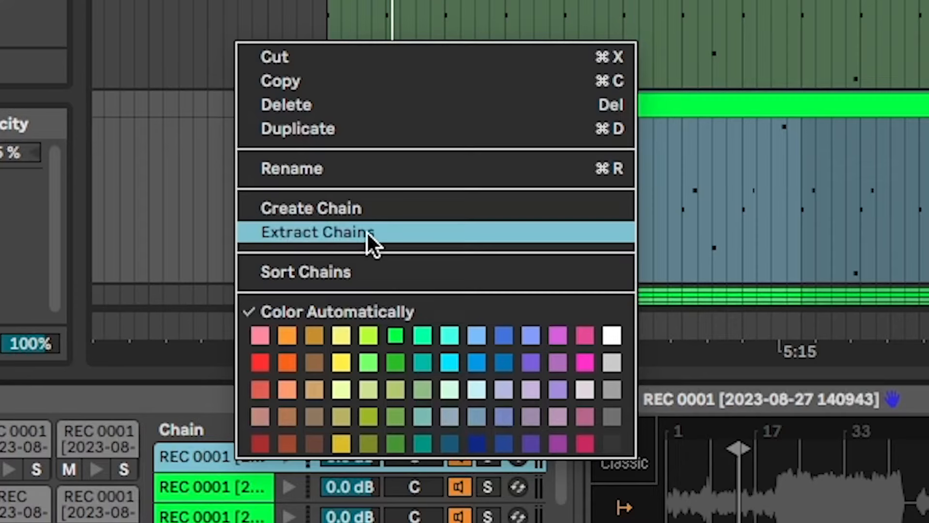
left_click(367, 234)
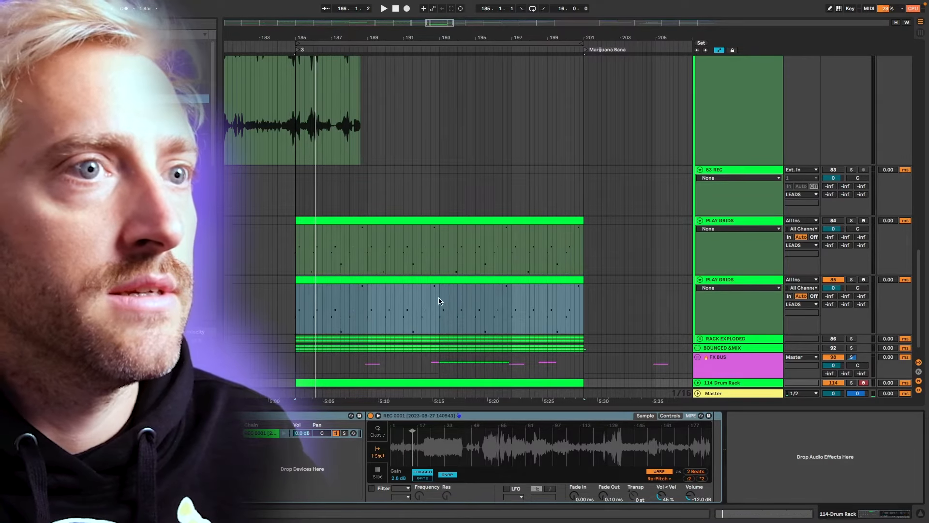
scroll(440, 301, "down", 1)
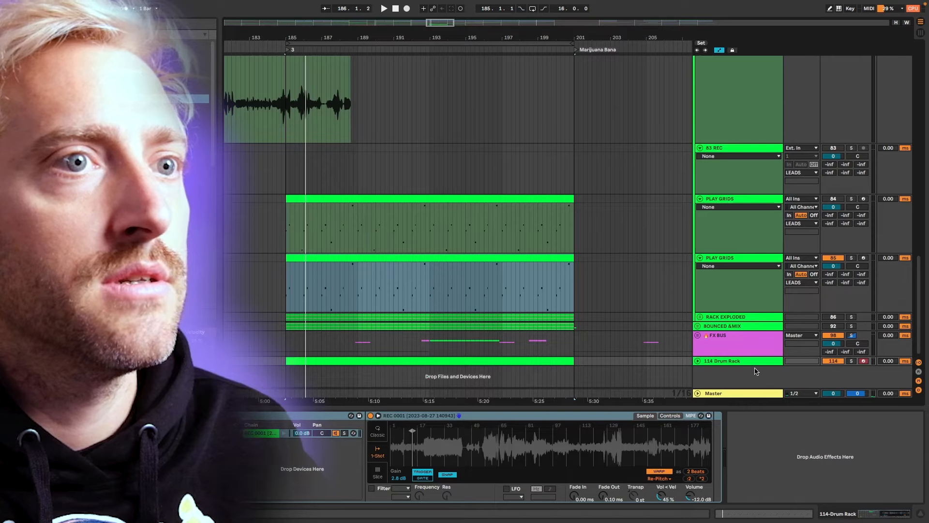
left_click(698, 361)
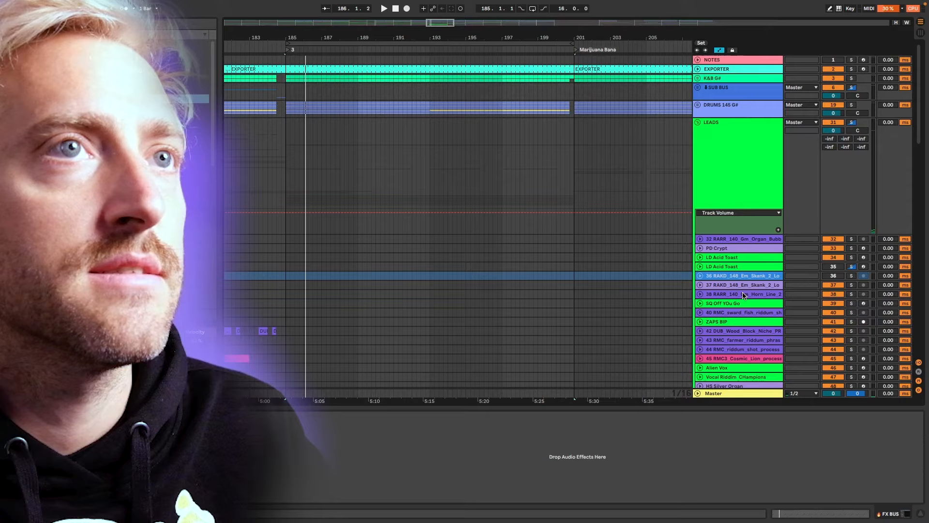
Switch from the duplicated PLAY GRIDS track to the RACK EXPLODED group by muting one and activating the other, and unfold the group.
scroll(743, 296, "down", 15)
left_click(731, 327)
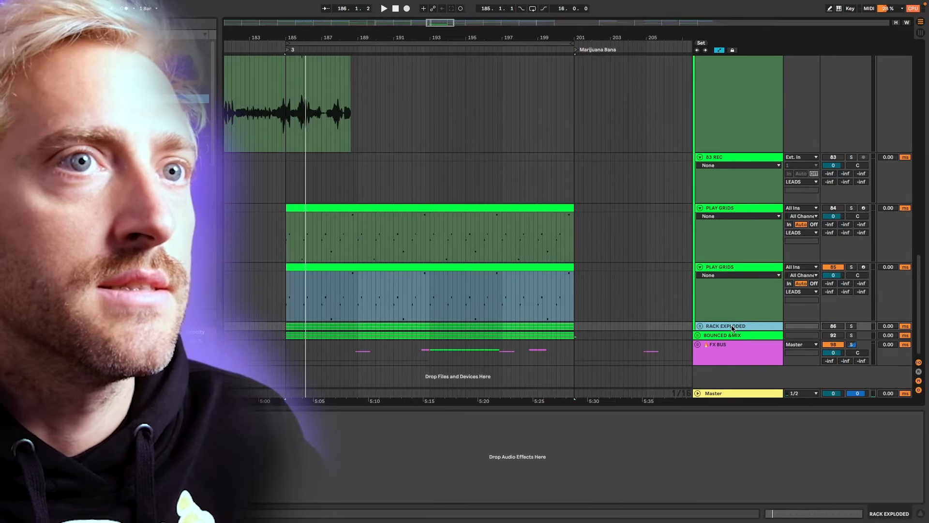
left_click(833, 267)
left_click(834, 327)
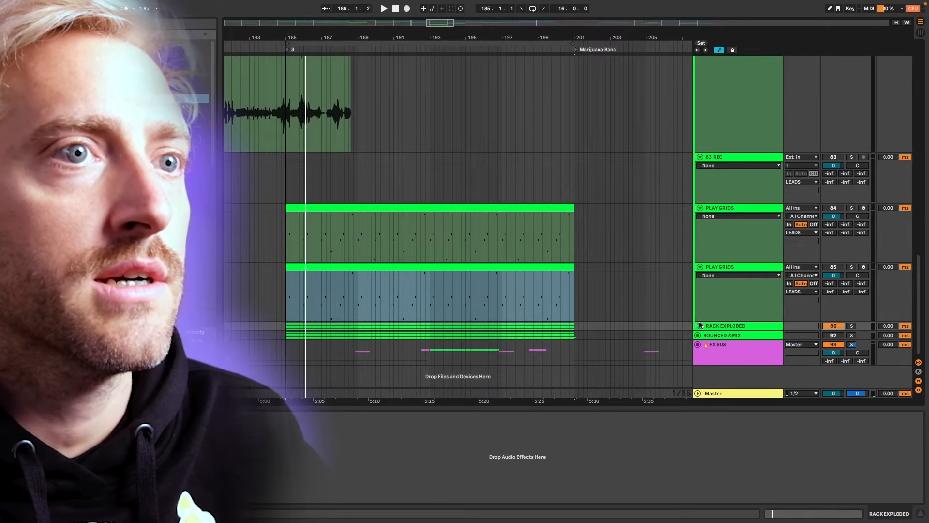
left_click(700, 327)
scroll(521, 358, "down", 4)
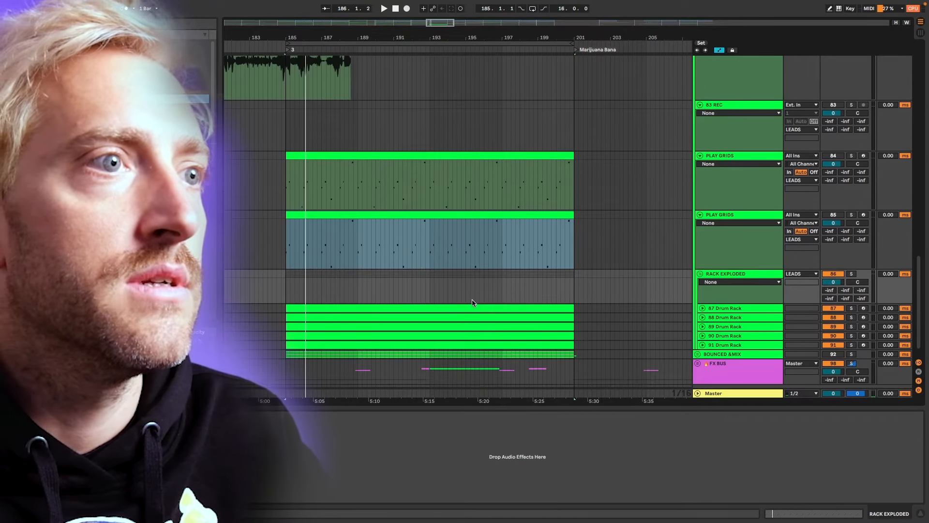
Replace the Drum Rack on track 87 with the REC 0001 sampler from inside its chain.
left_click(472, 310)
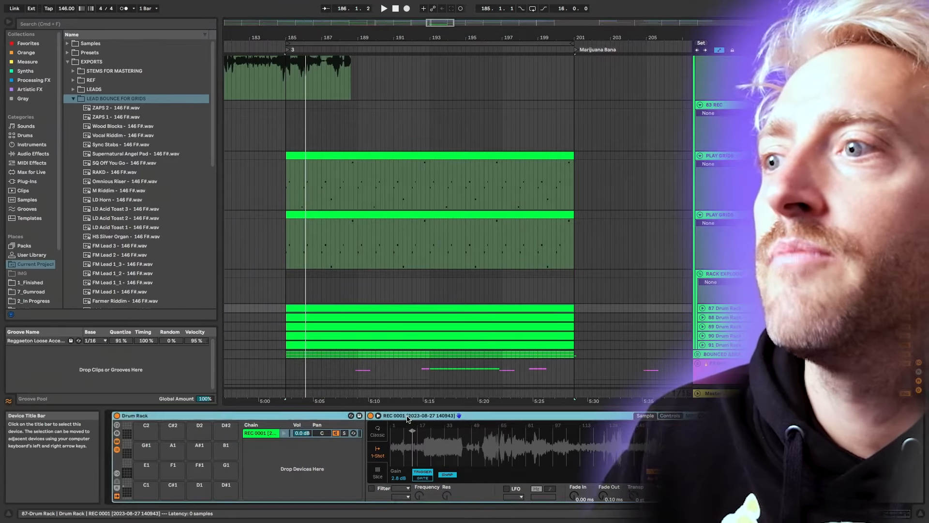
left_click(407, 416)
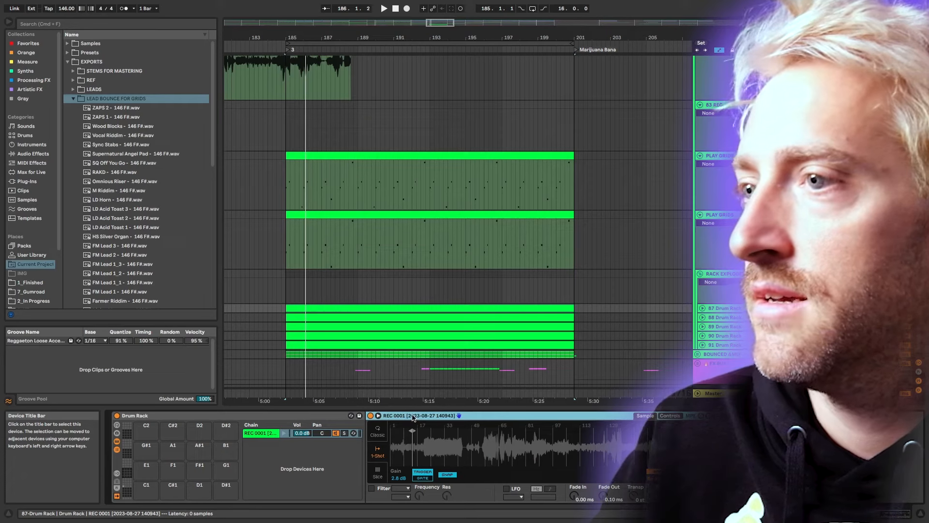
key("Delete")
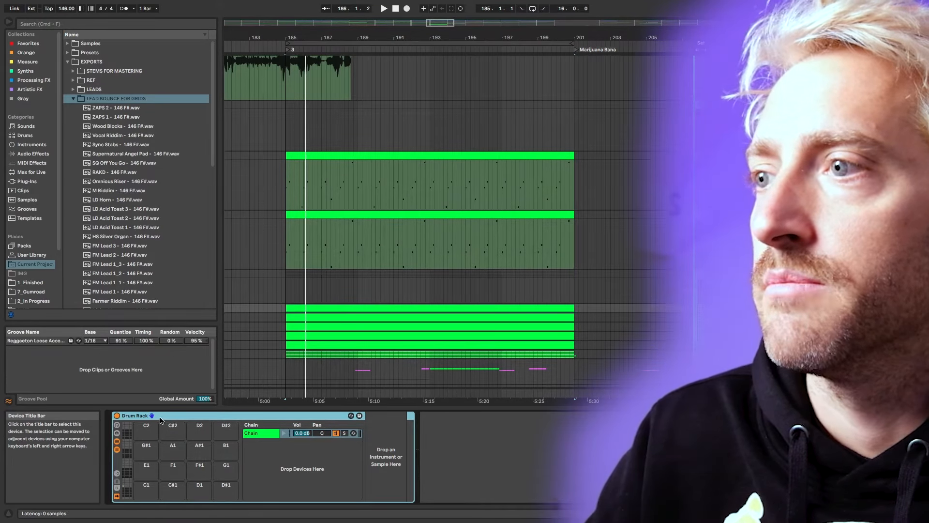
key("super+z")
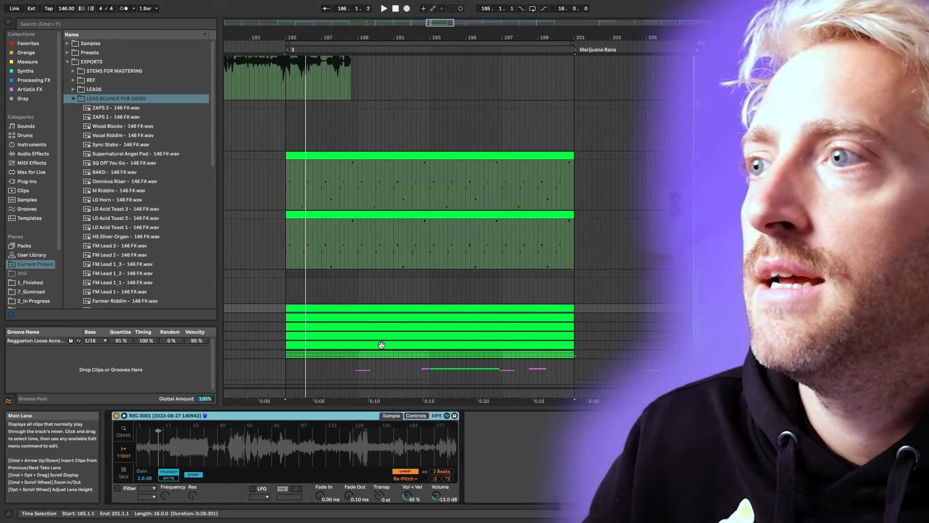
Select all G#-1 notes in the track 87 clip and transpose them to C3.
key("shift+Tab")
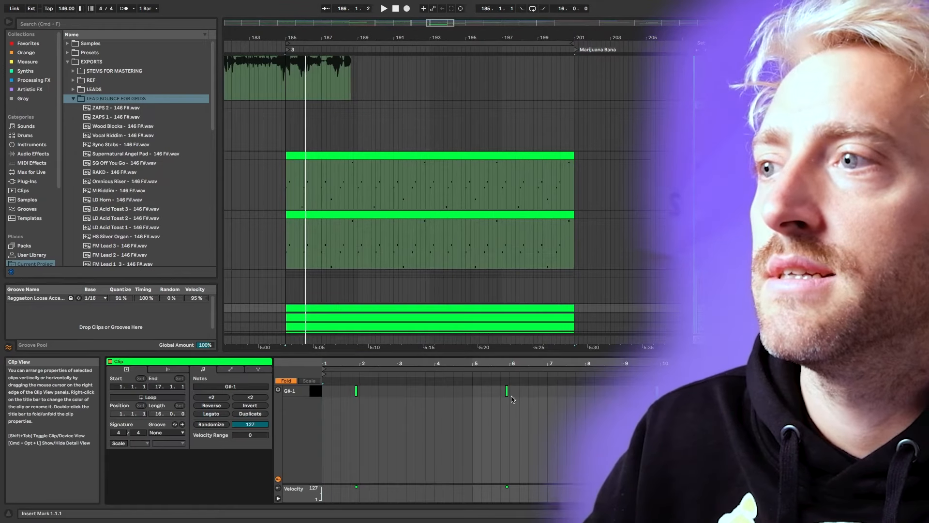
left_click(315, 392)
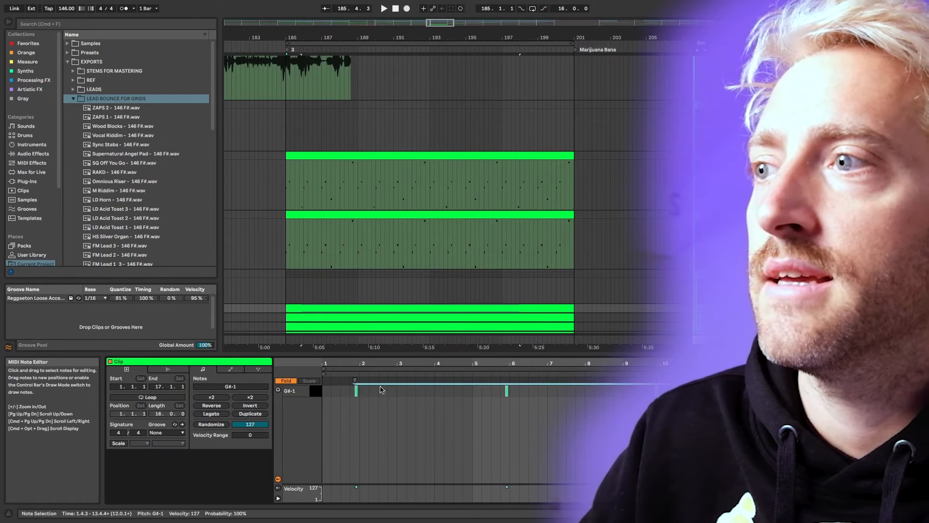
left_click(288, 381)
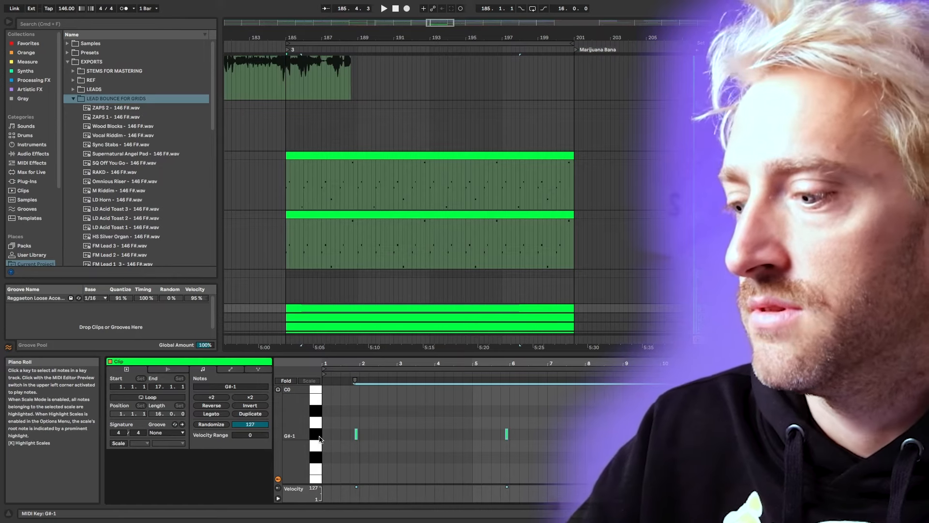
key("Up")
key("Up")
key("Up")
key("Up")
key("shift+Up")
key("shift+Up")
key("shift+Up")
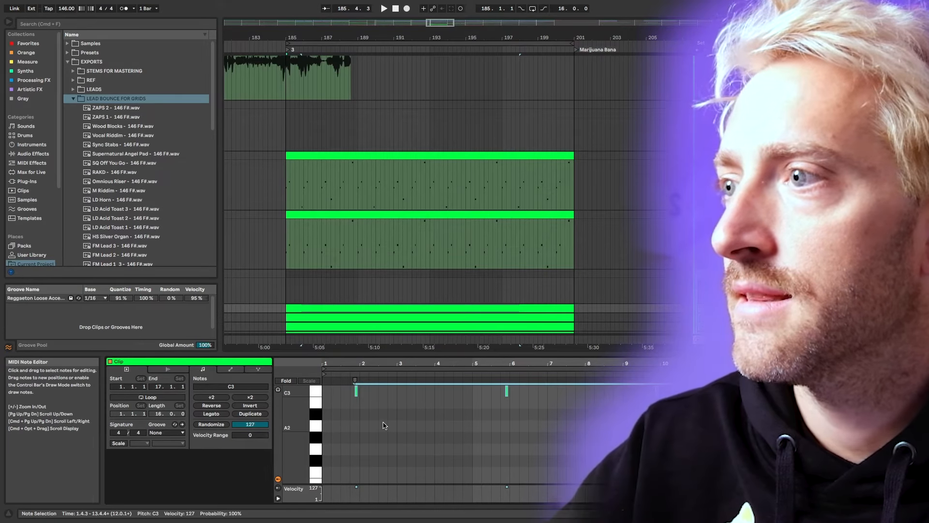
Replace the Drum Rack on track 88 with the REC 0001 sampler from inside its chain.
scroll(458, 286, "down", 3)
left_click(484, 267)
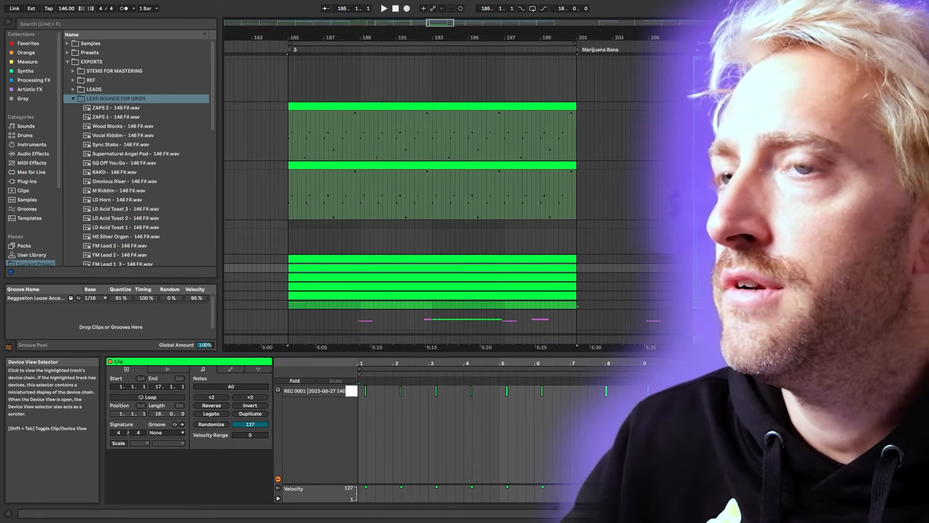
key("shift+Tab")
left_click(419, 418)
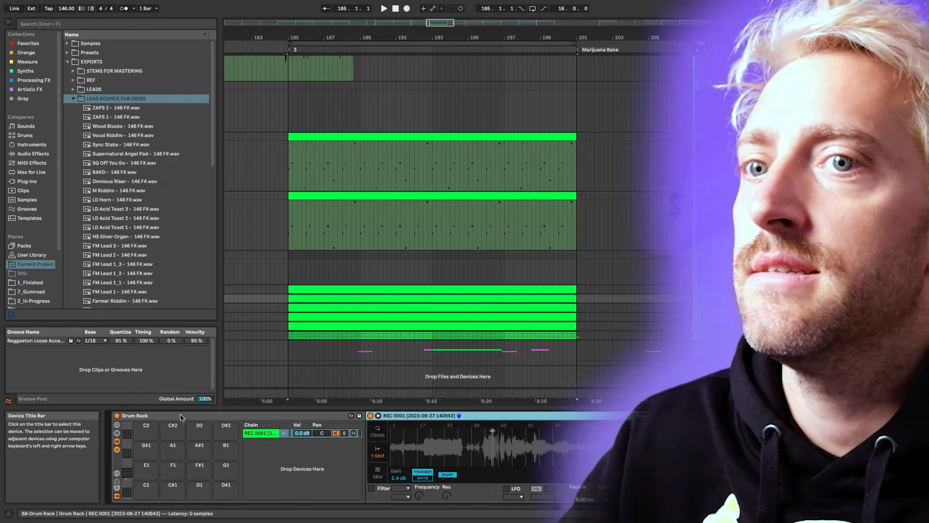
Open the clips on tracks 87 and 88 together, showing only used notes, and transpose all A0 notes to C3.
left_click(408, 288)
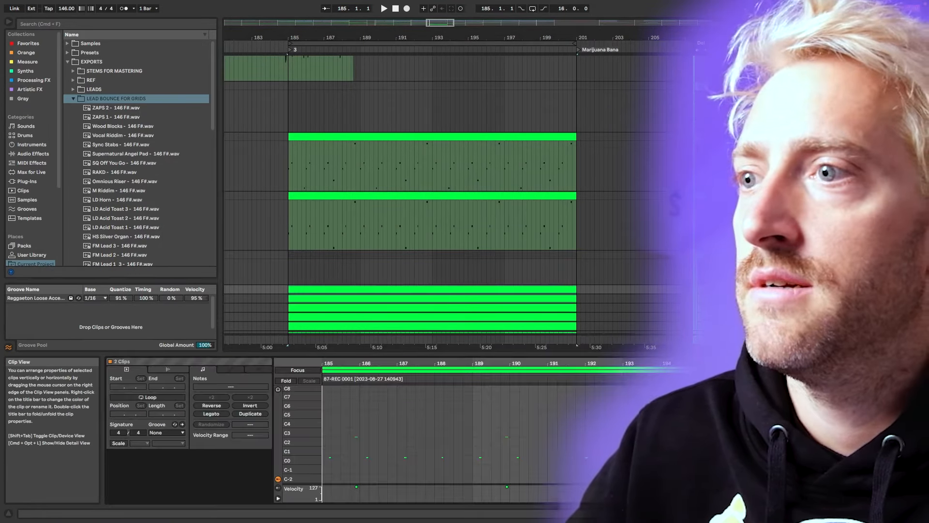
key("shift+Tab")
left_click(286, 380)
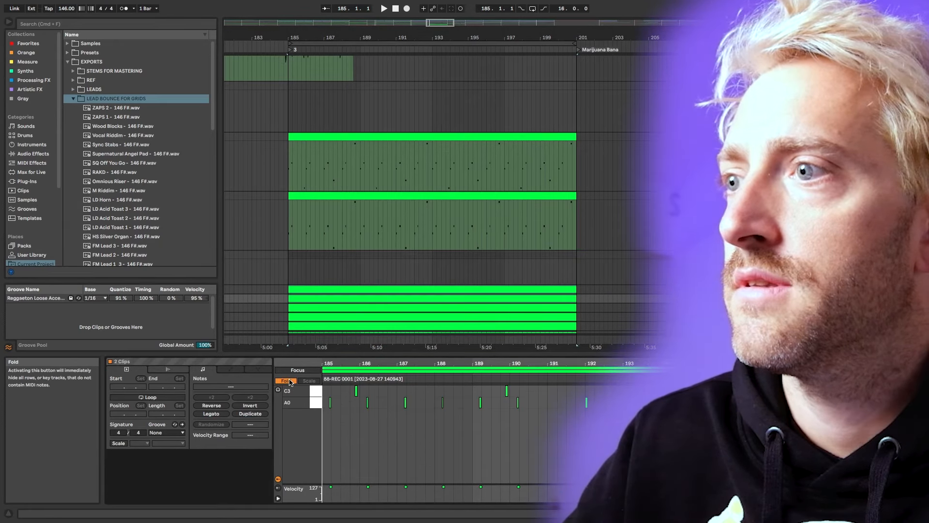
left_click(317, 407)
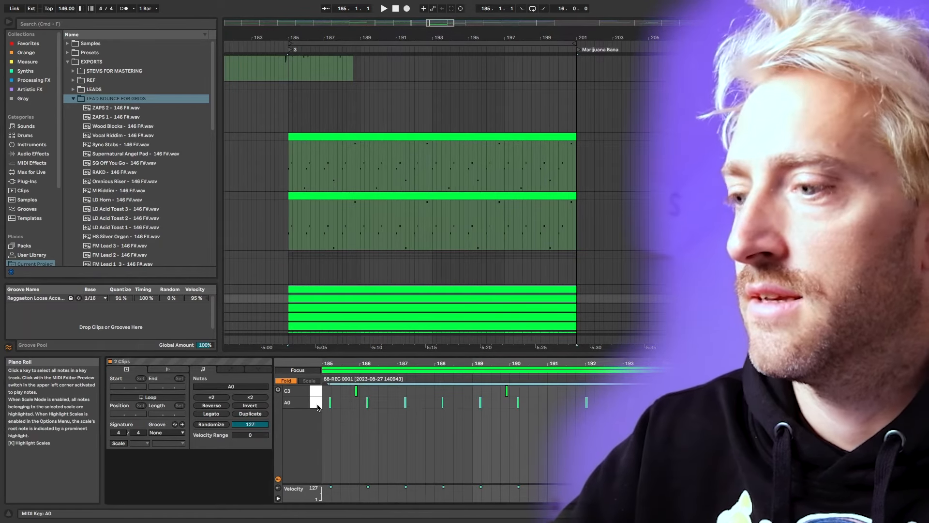
key("Up")
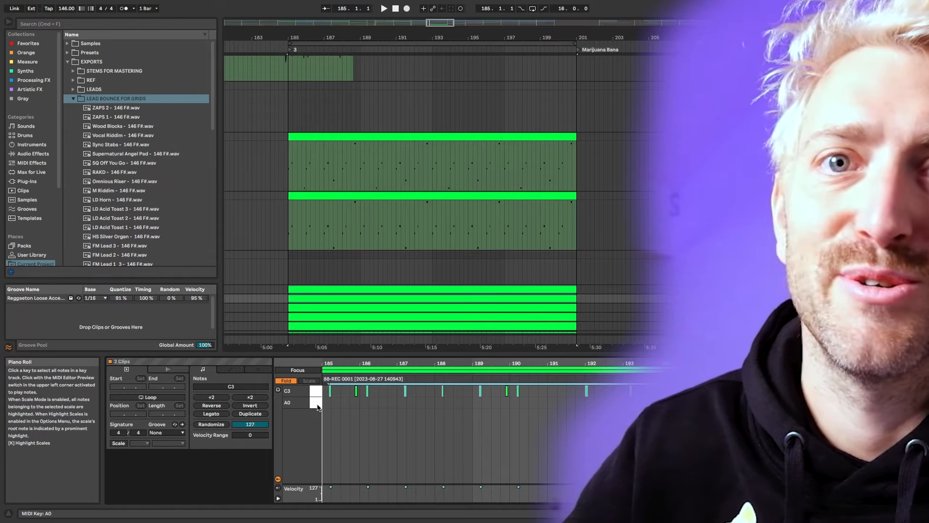
Fold the RACK EXPLODED group and unfold the BOUNCED &MIX group.
scroll(443, 291, "down", 2)
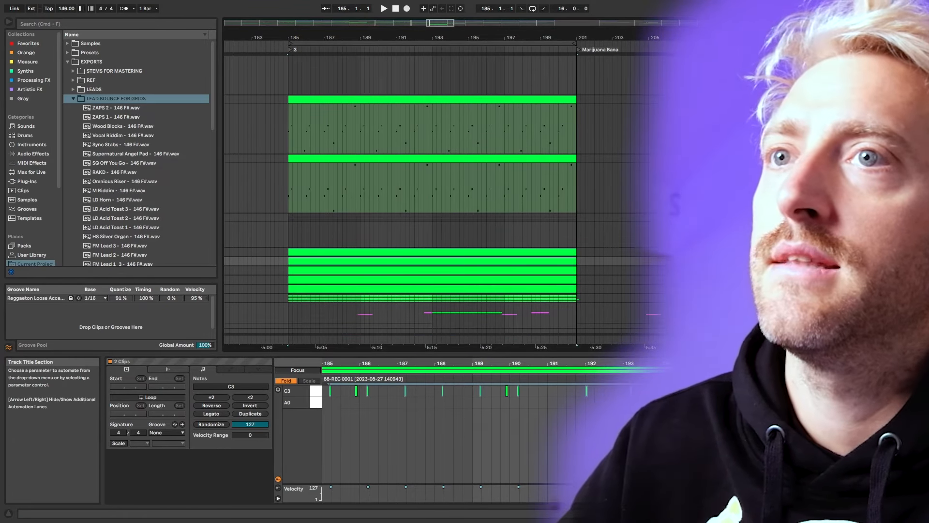
scroll(450, 194, "down", 1)
left_click(794, 216)
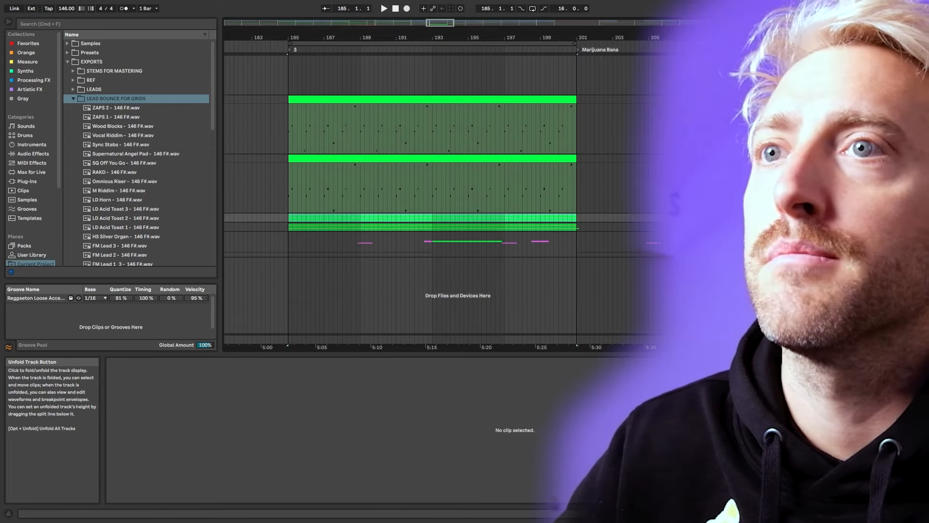
left_click(818, 230)
left_click(794, 230)
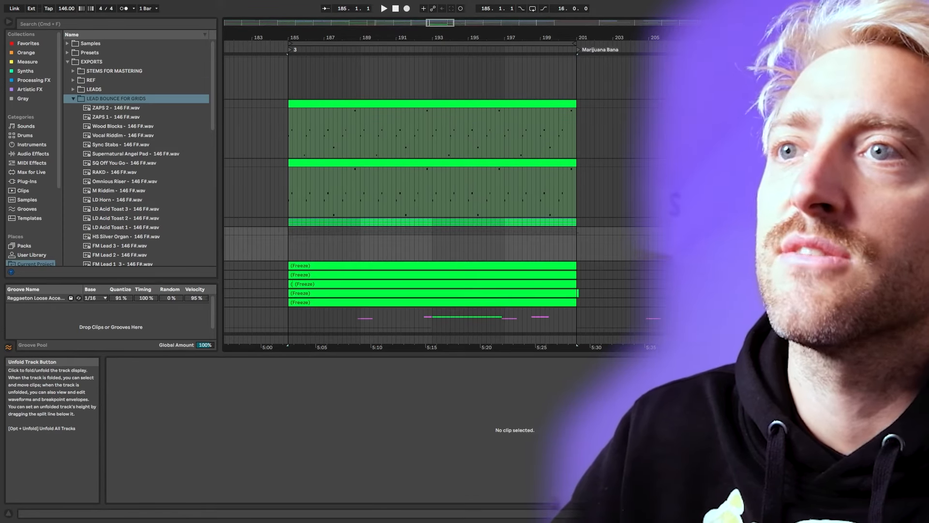
Unfold the first frozen track in BOUNCED &MIX and place the insert marker at 185.4.3.
left_click(551, 264)
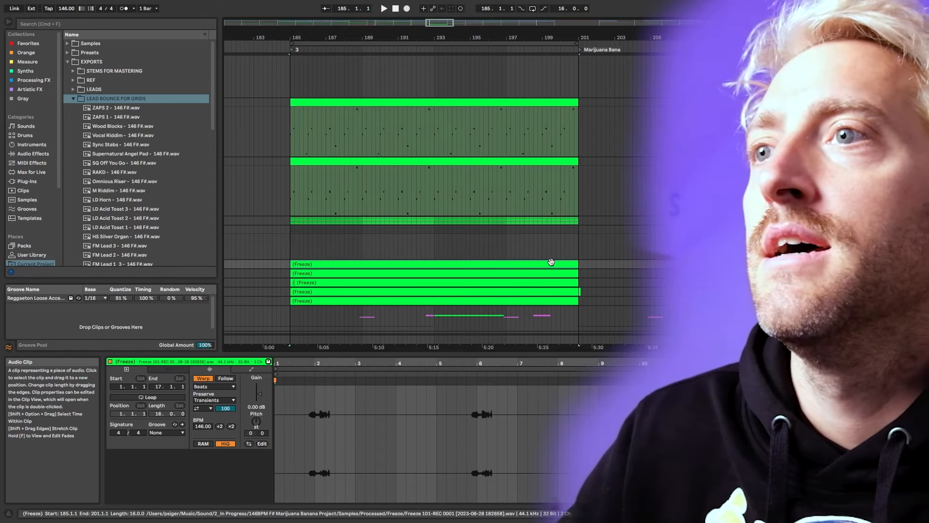
key("alt+plus")
key("alt+plus")
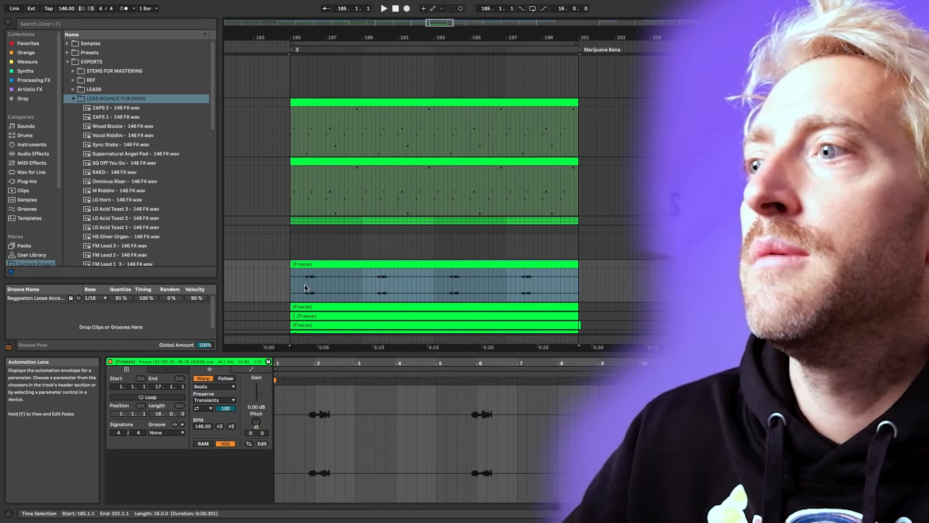
scroll(305, 288, "up", 10)
left_click(305, 288)
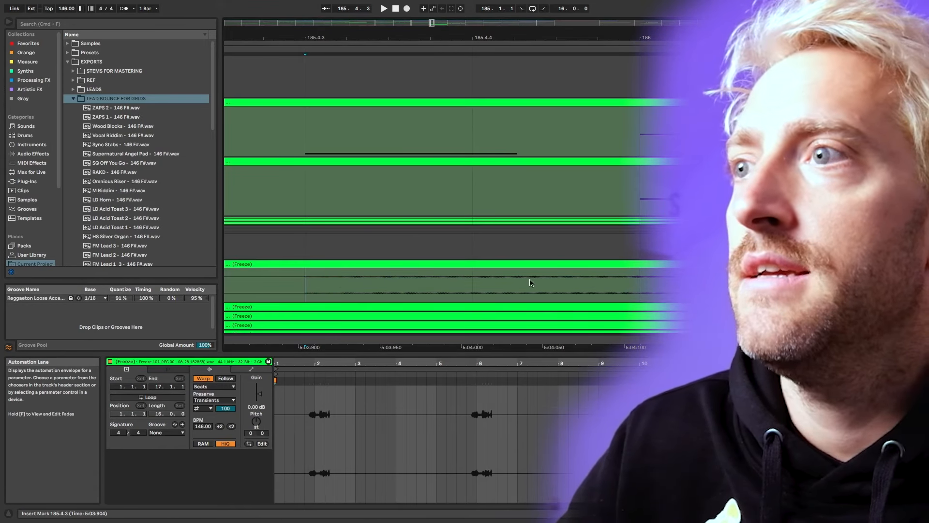
Split the third frozen track's clip at 186.4 and 186.4.2 and adjust the gain of the isolated piece.
scroll(558, 286, "down", 5)
scroll(558, 285, "right", 4)
scroll(532, 285, "right", 2)
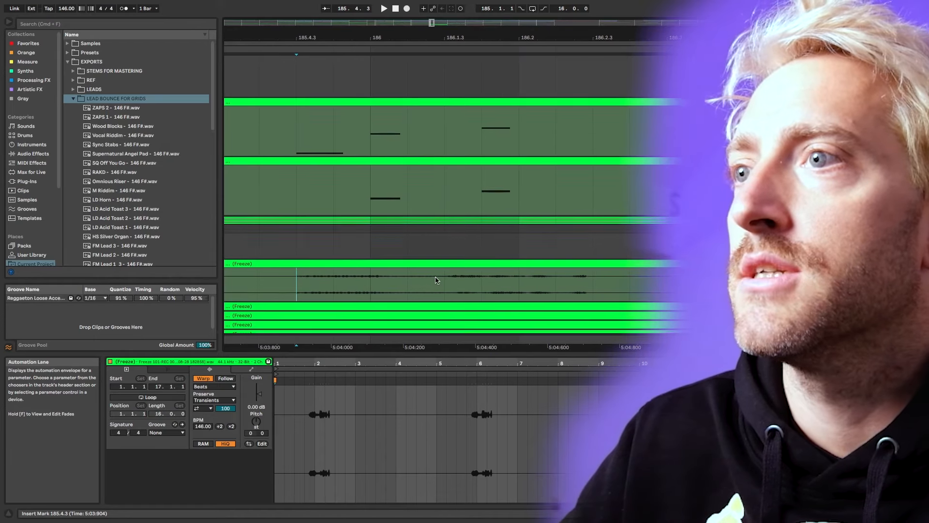
scroll(443, 271, "down", 3)
scroll(445, 274, "right", 10)
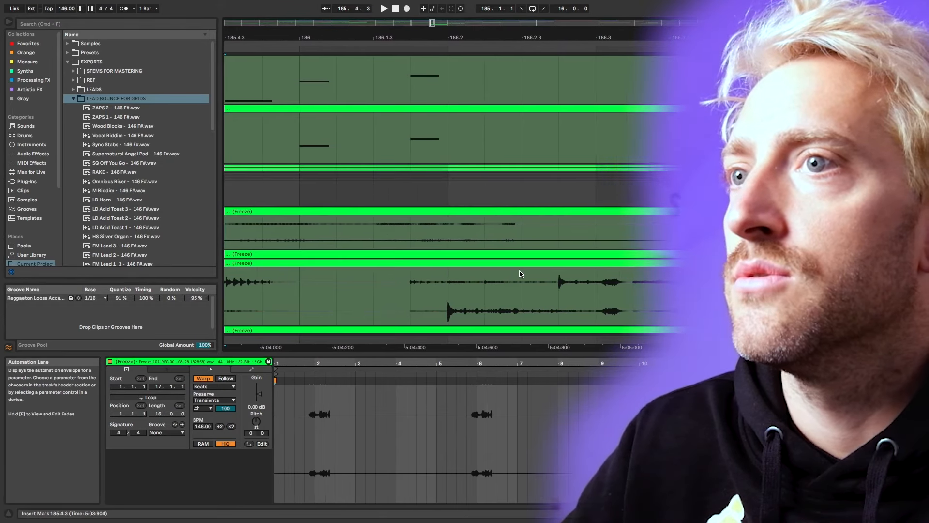
scroll(445, 287, "right", 3)
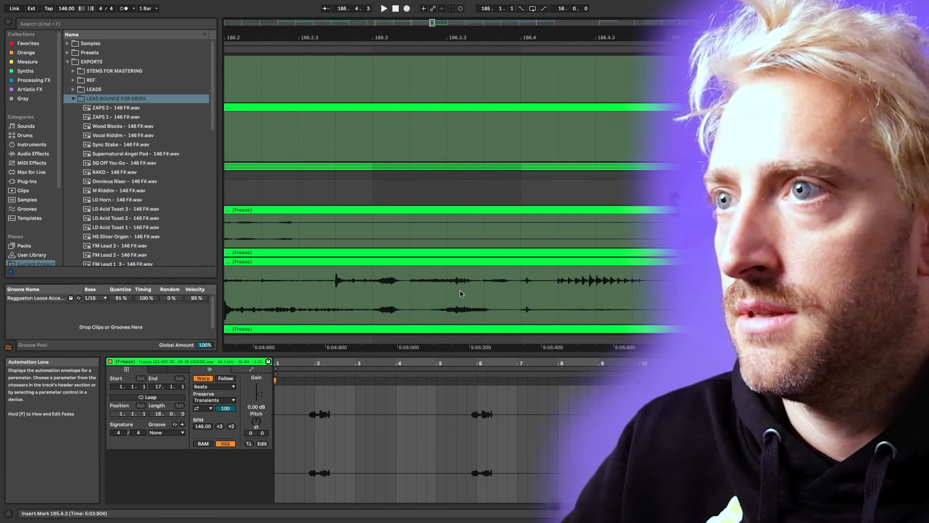
left_click_drag(520, 278, 559, 279)
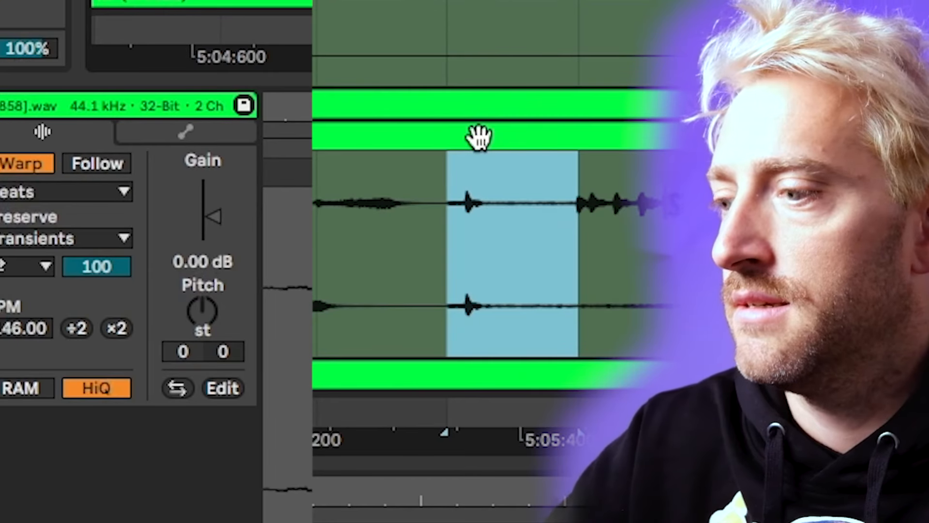
key("super+e")
left_click(217, 211)
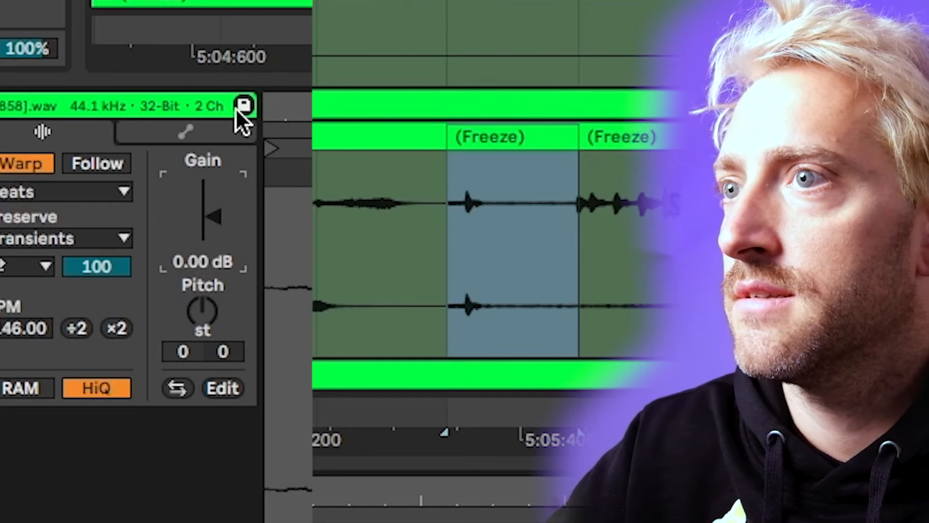
left_click_drag(210, 180, 211, 169)
left_click(838, 225)
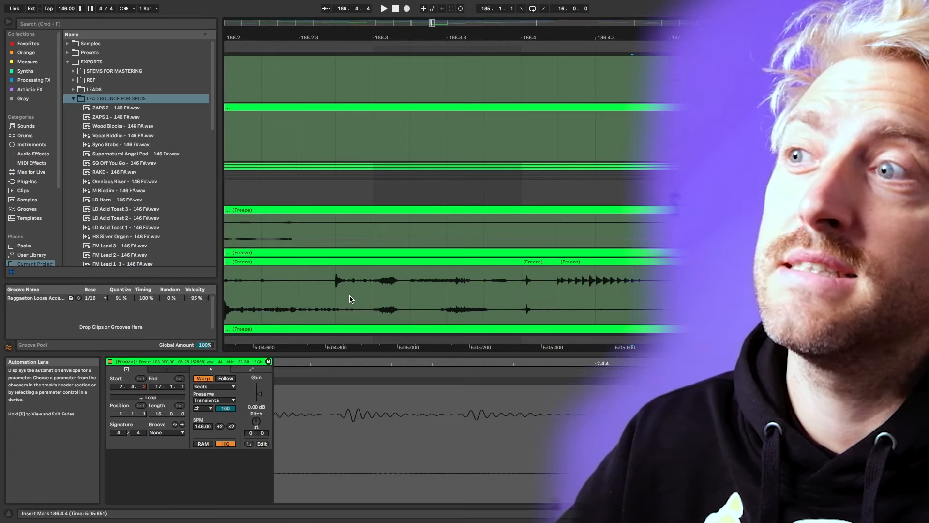
Split the third frozen track's clip at 185.2.
scroll(340, 293, "left", 7)
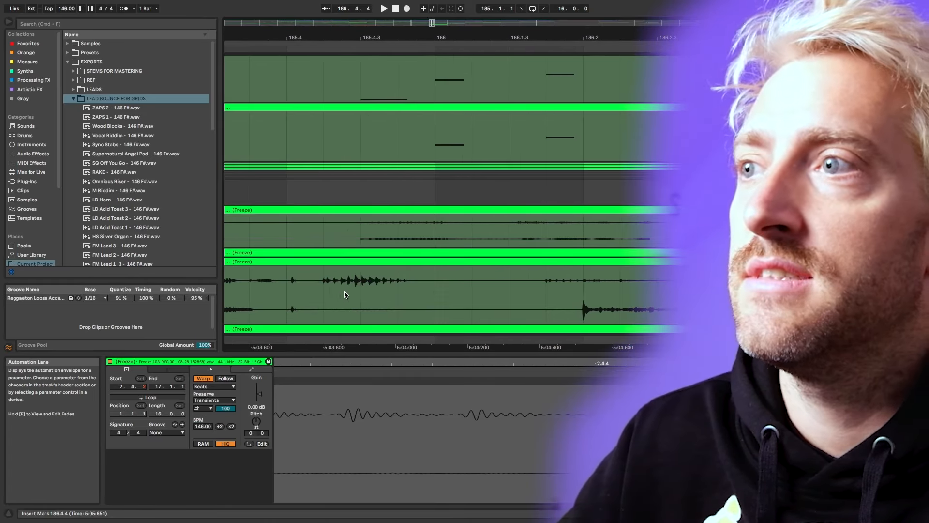
scroll(351, 295, "down", 4)
scroll(350, 294, "left", 3)
scroll(346, 299, "left", 2)
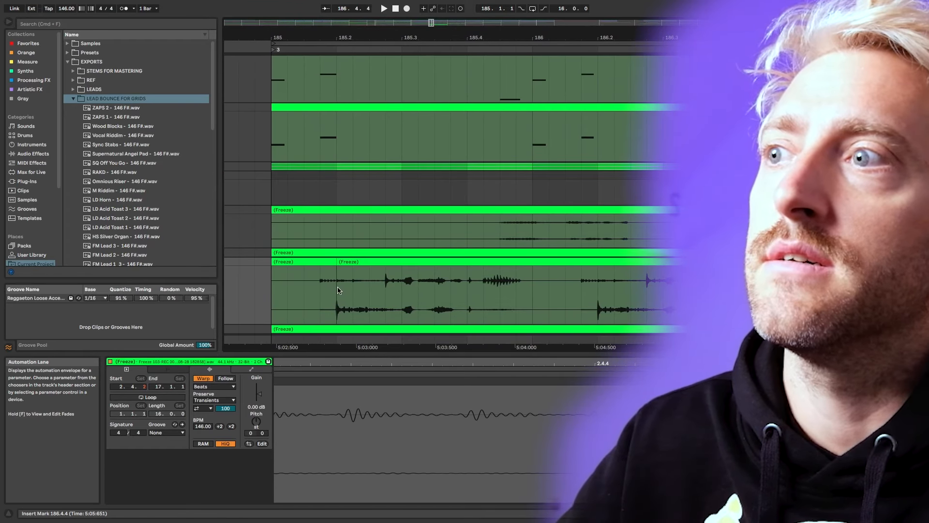
scroll(338, 296, "up", 3)
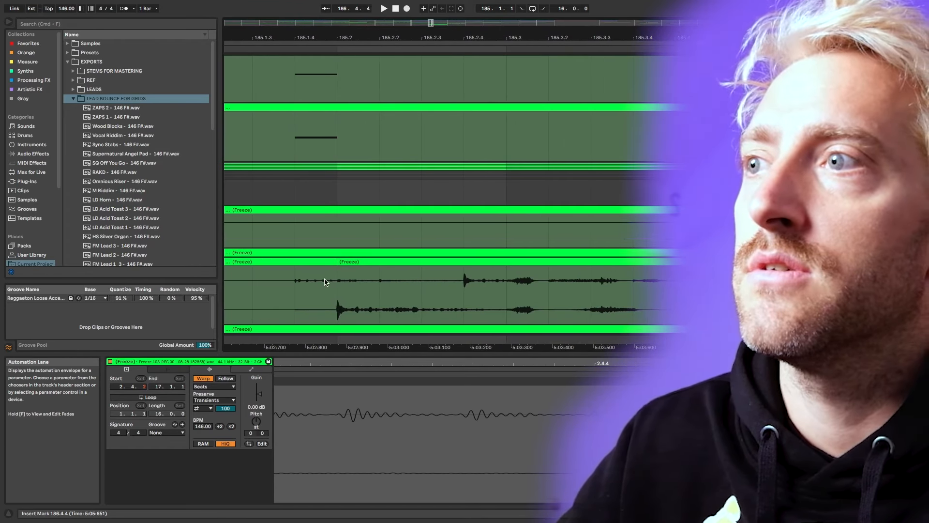